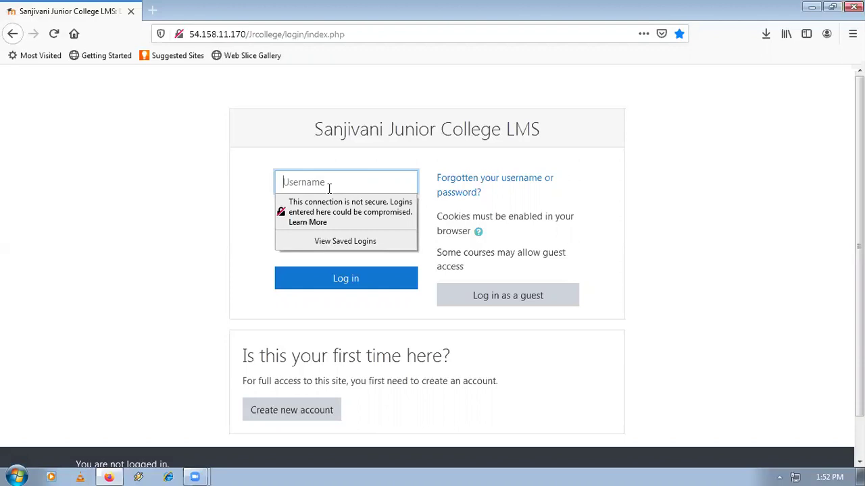
- Log in to the Sanjivani Junior College LMS with the student's username and account password
text(XIIB35)
key(Tab)
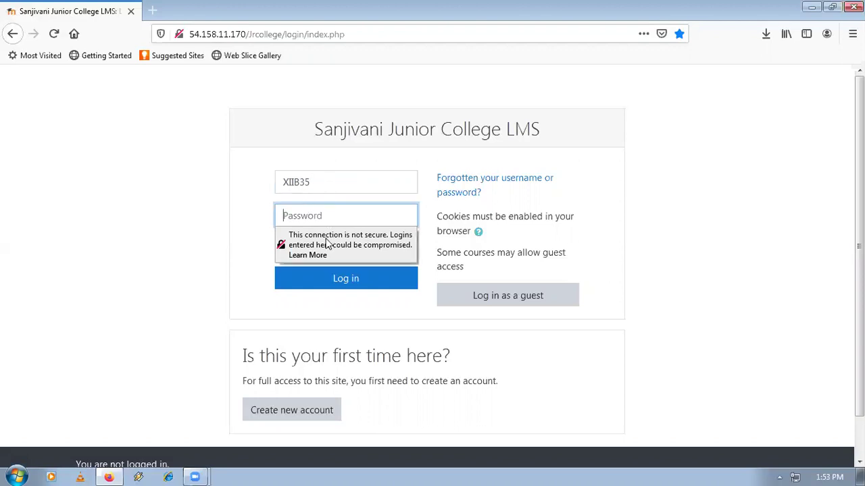
text(***)
text(*********)
click(325, 277)
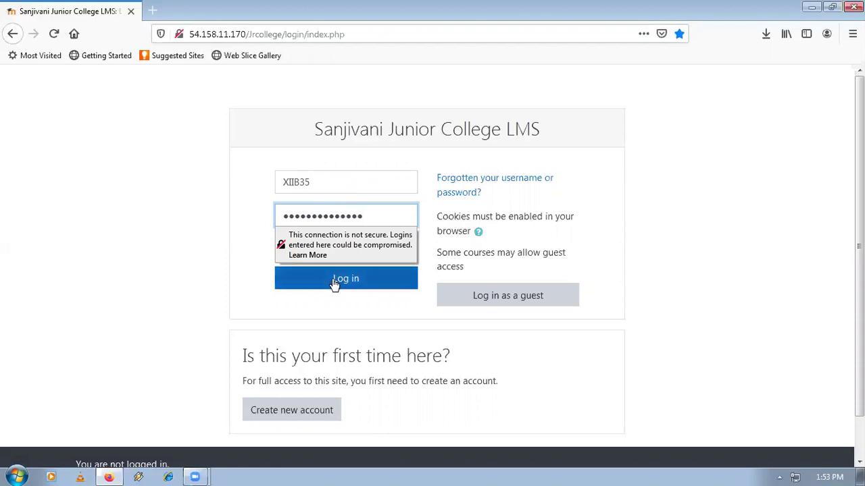
click(341, 144)
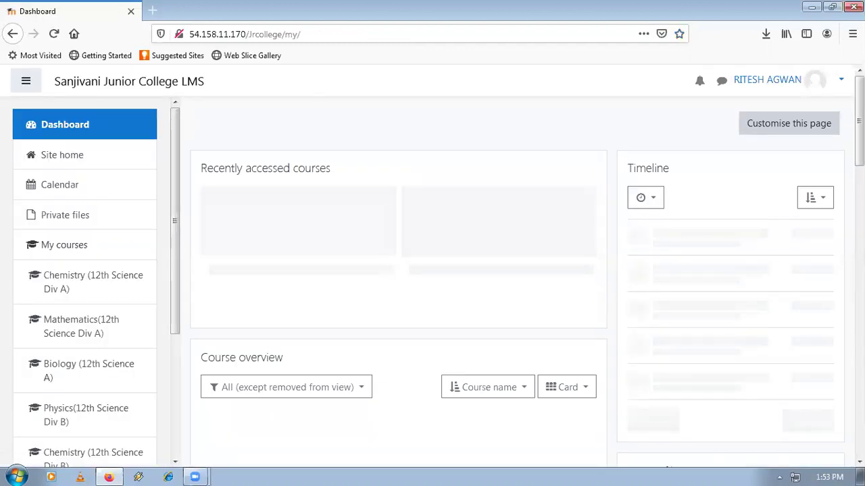
- Go to the dashboard from the account options and open the Chemistry (12th Science Div B) course
click(757, 85)
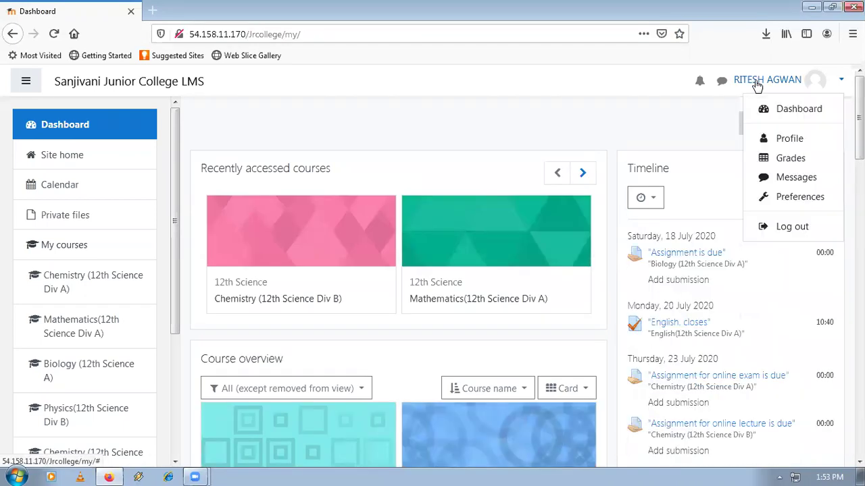
click(789, 110)
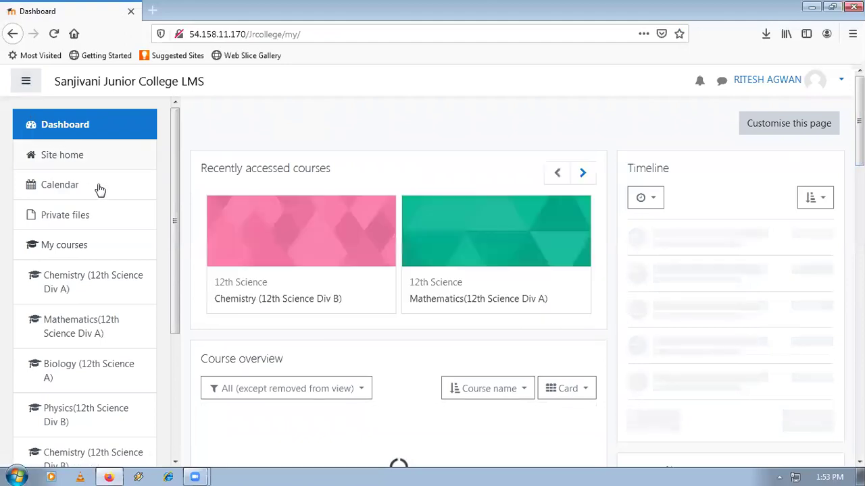
drag(173, 181, 164, 272)
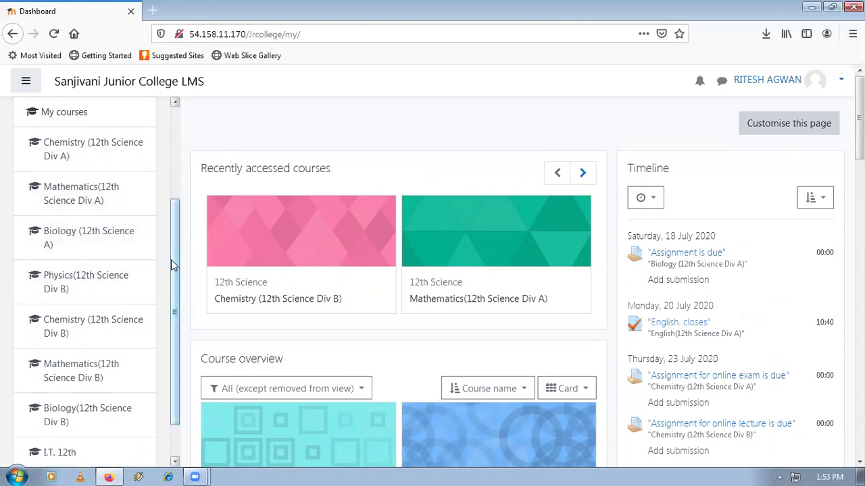
mouse_move(171, 259)
mouse_down()
mouse_move(175, 253)
mouse_move(171, 273)
mouse_up()
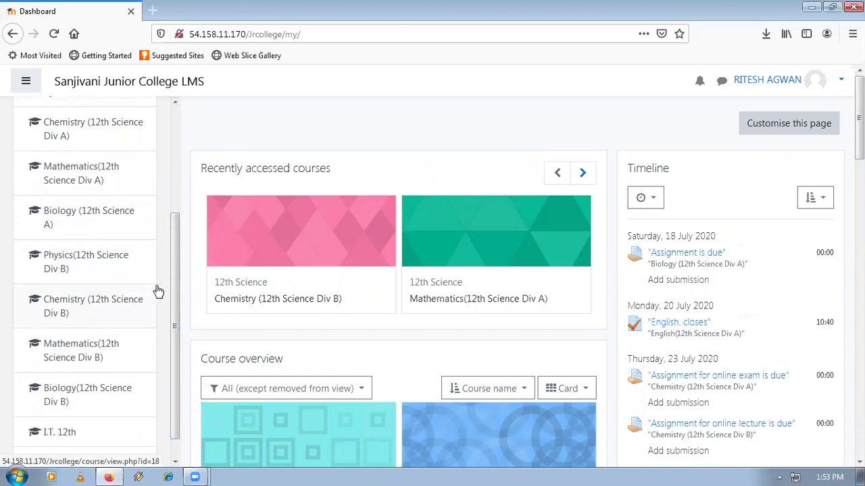
drag(175, 298, 173, 317)
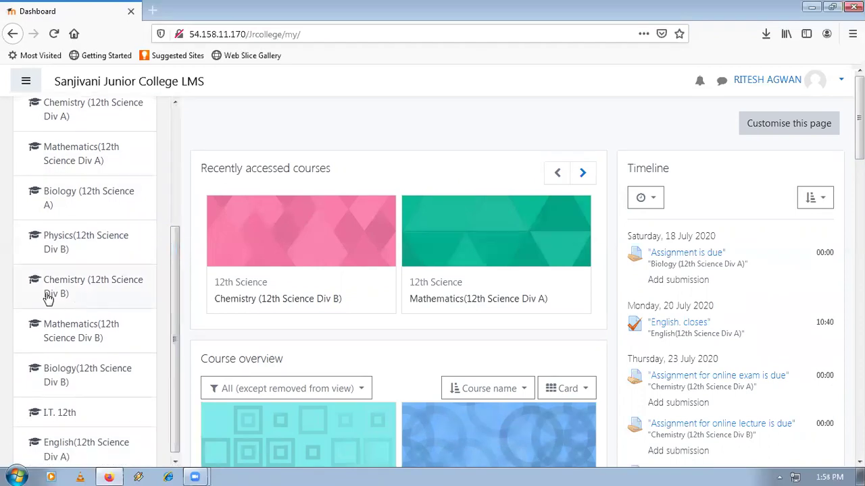
click(82, 292)
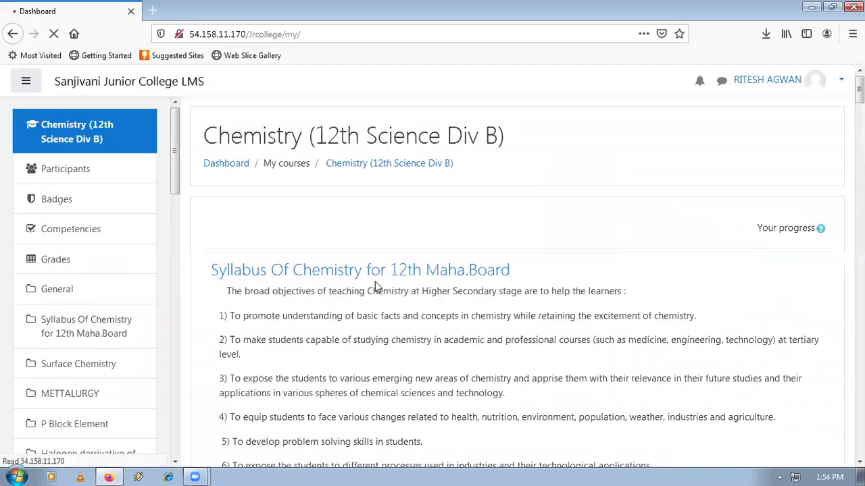
- Look through the course's syllabus files and the notes, test, video and assignment items under Surface Chemistry
scroll(407, 311, down, 5)
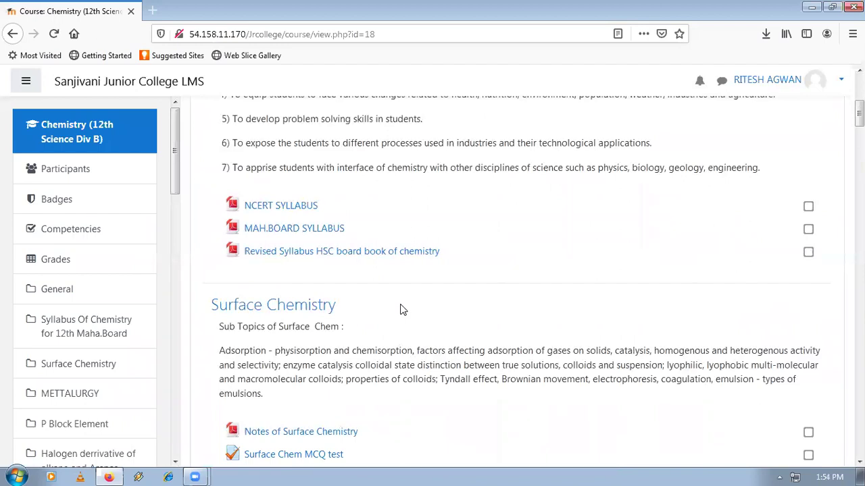
scroll(426, 304, up, 5)
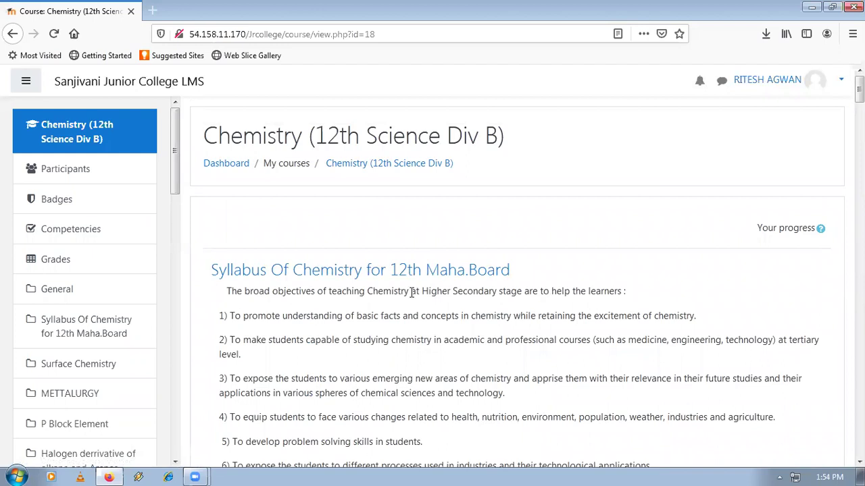
scroll(412, 292, down, 6)
scroll(405, 334, down, 2)
scroll(438, 336, down, 5)
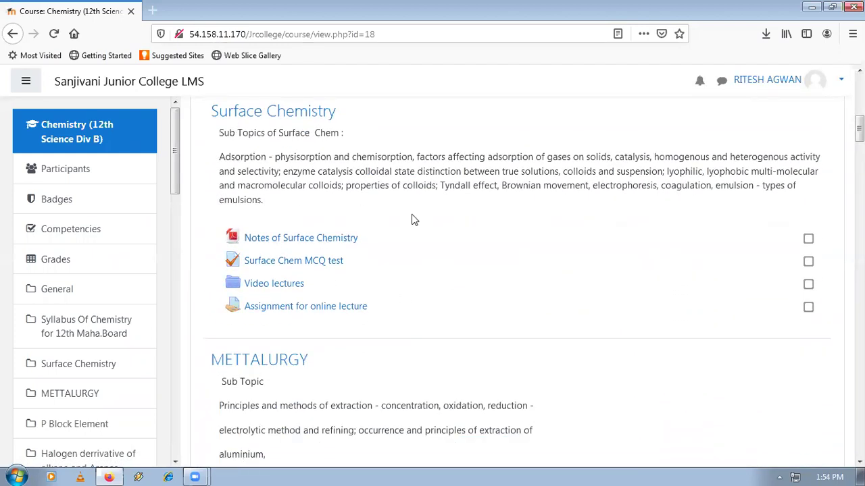
scroll(430, 247, down, 2)
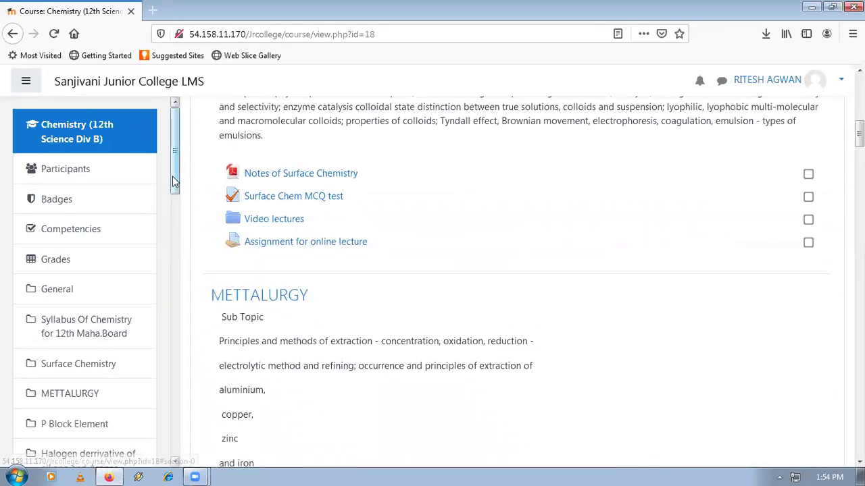
- Switch to the English (12th Science Div A) course and open the Assignment discussion in its Announcements forum
drag(174, 181, 175, 201)
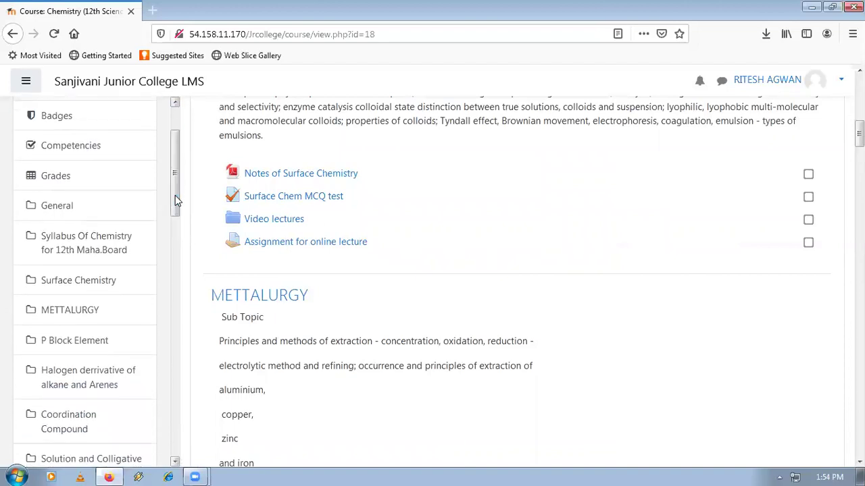
drag(175, 195, 167, 458)
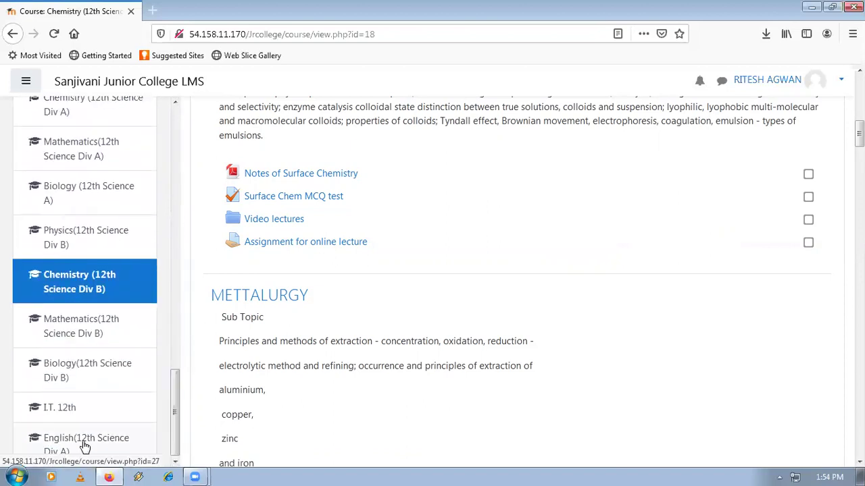
click(94, 446)
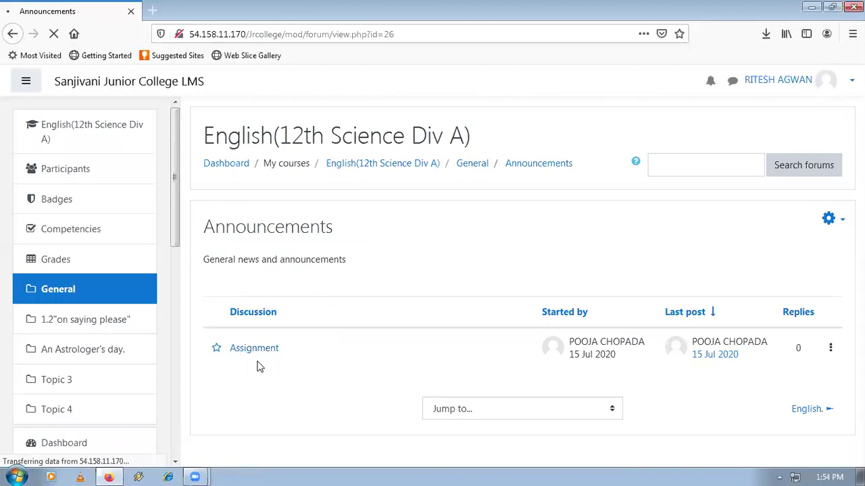
click(255, 350)
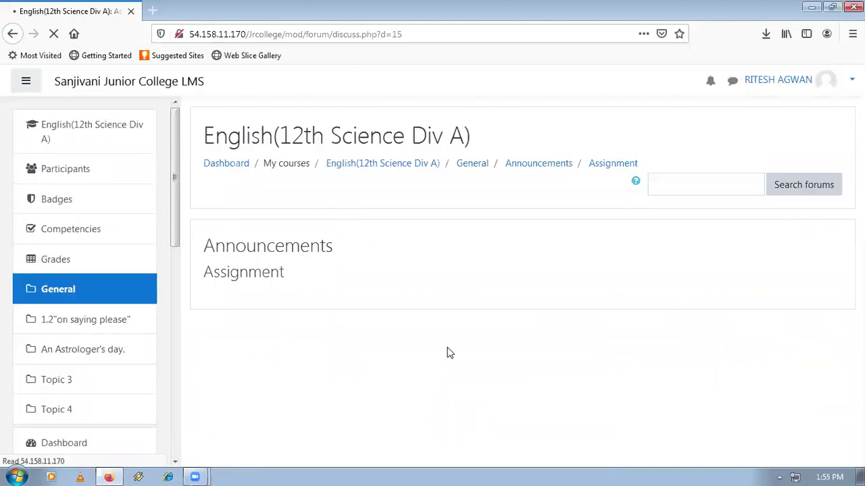
- Read the Assignment announcement and check the date by which the work must be completed
scroll(451, 357, down, 1)
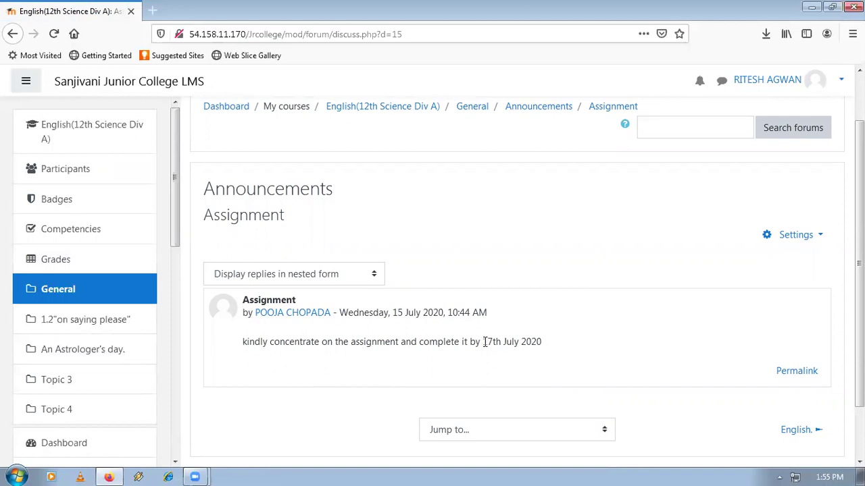
drag(484, 341, 598, 352)
click(575, 352)
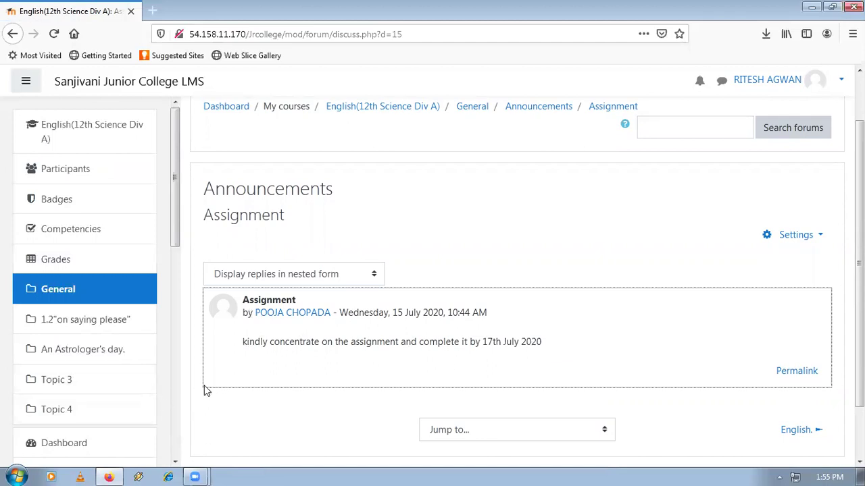
- Return to the English (12th Science Div A) course page and open Assignment No. 1
click(59, 300)
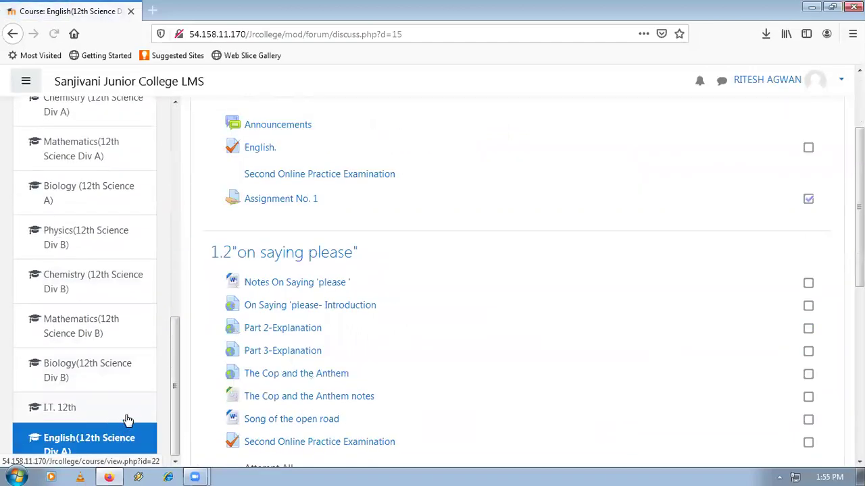
click(82, 454)
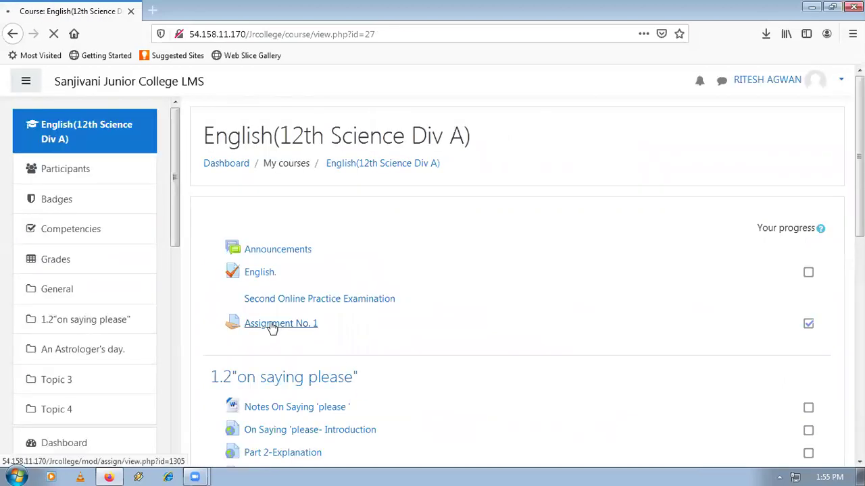
click(274, 326)
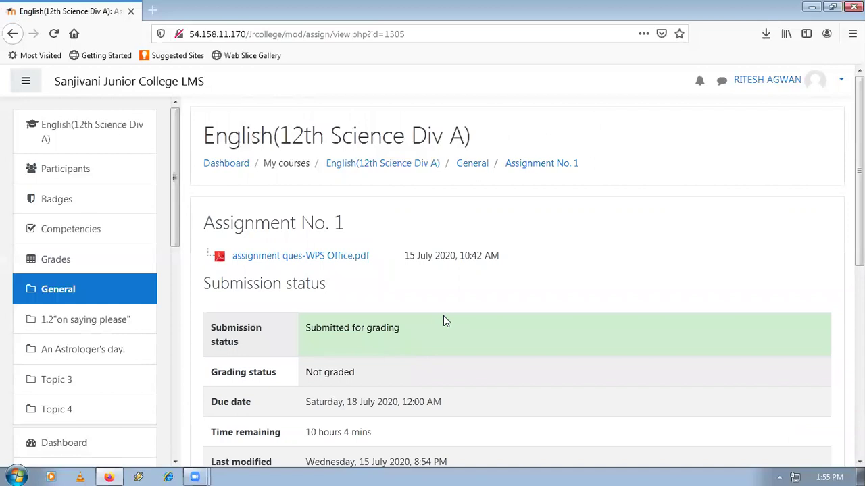
- Examine the question file, submission status, due date and submitted file of Assignment No. 1
scroll(436, 317, down, 5)
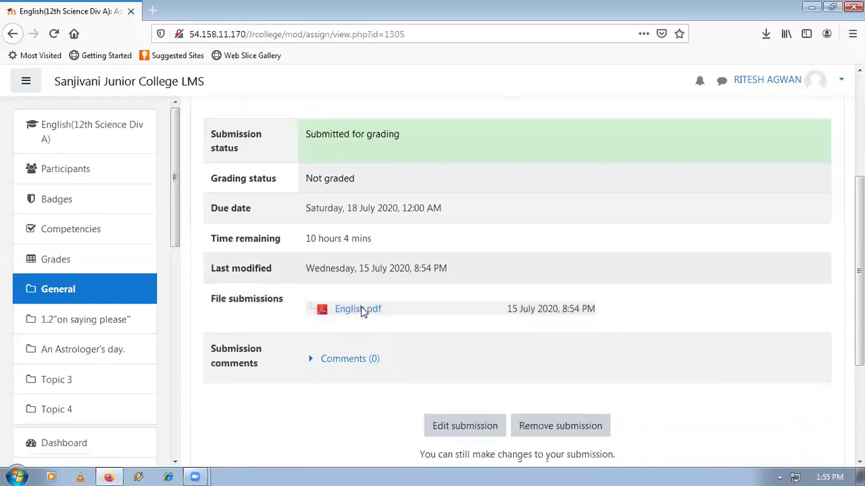
scroll(410, 304, up, 5)
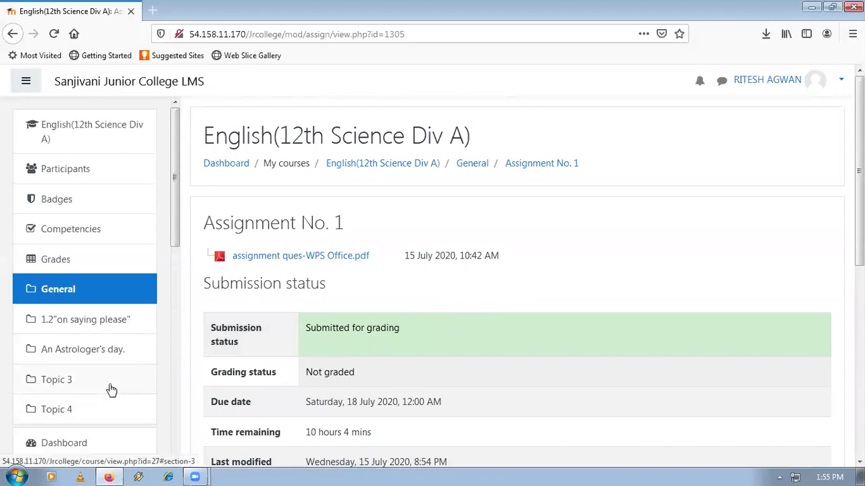
scroll(115, 392, down, 4)
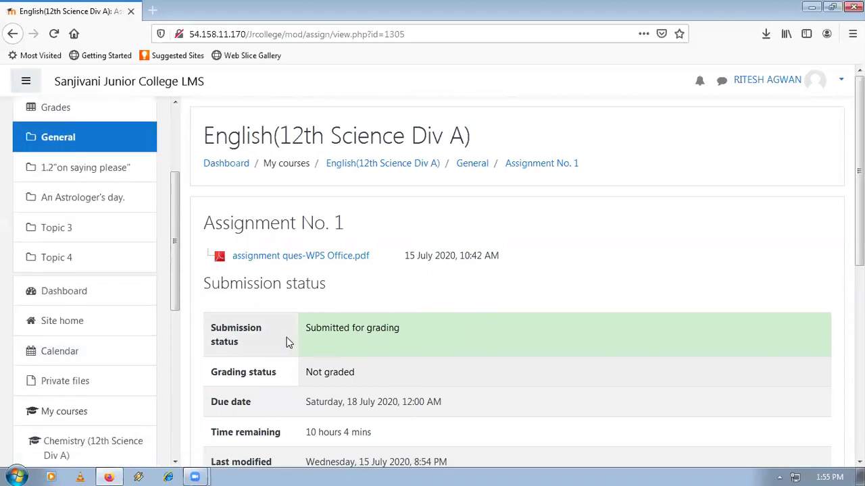
drag(205, 230, 444, 238)
click(580, 255)
- Open Assignment for online lecture under Surface Chemistry in the Chemistry (12th Science Div B) course
drag(176, 286, 174, 446)
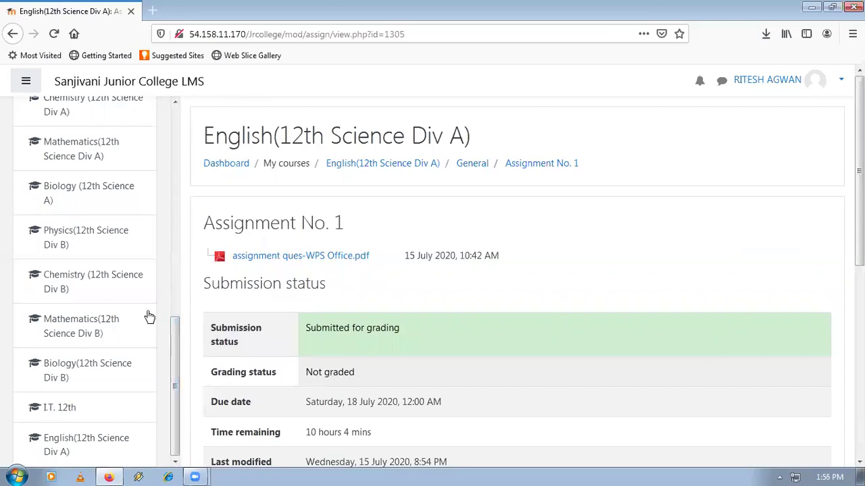
click(93, 290)
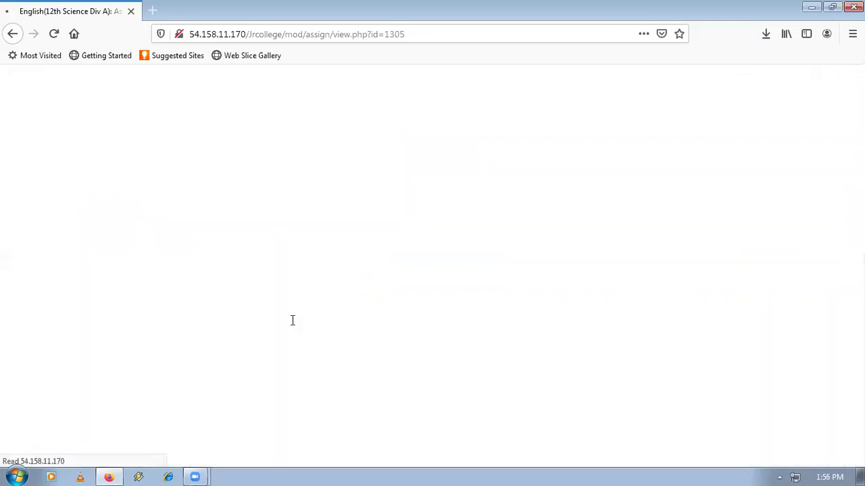
scroll(348, 316, down, 3)
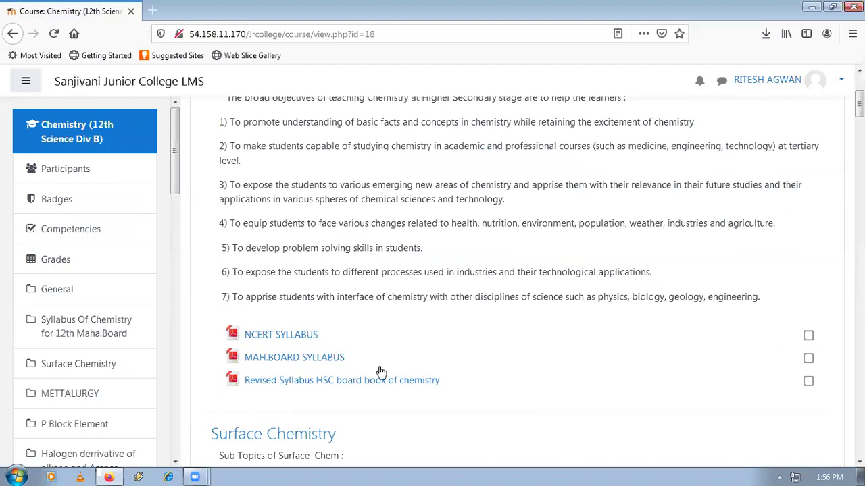
scroll(379, 371, down, 3)
scroll(323, 433, down, 1)
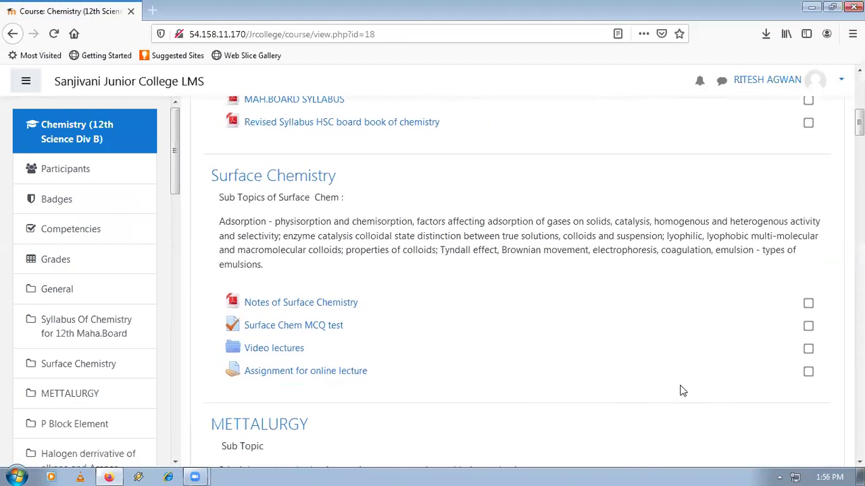
click(306, 371)
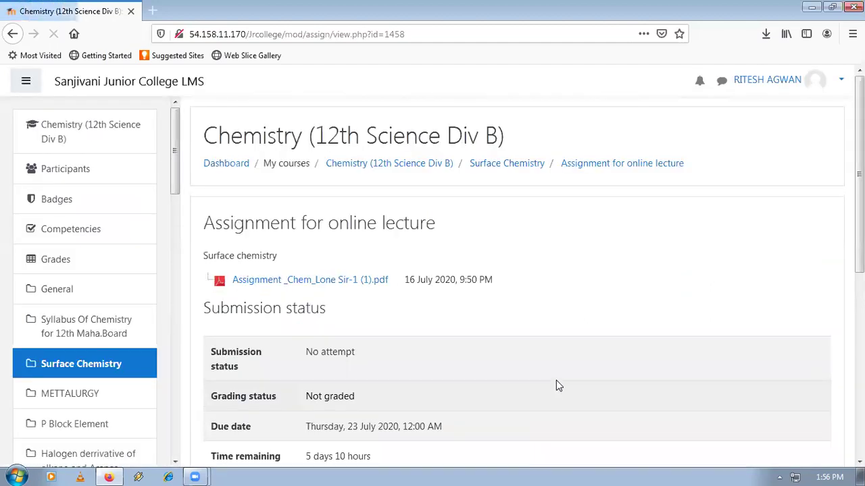
- Examine the chemistry assignment's submission status, grading status, due date and available submission option
scroll(555, 382, down, 2)
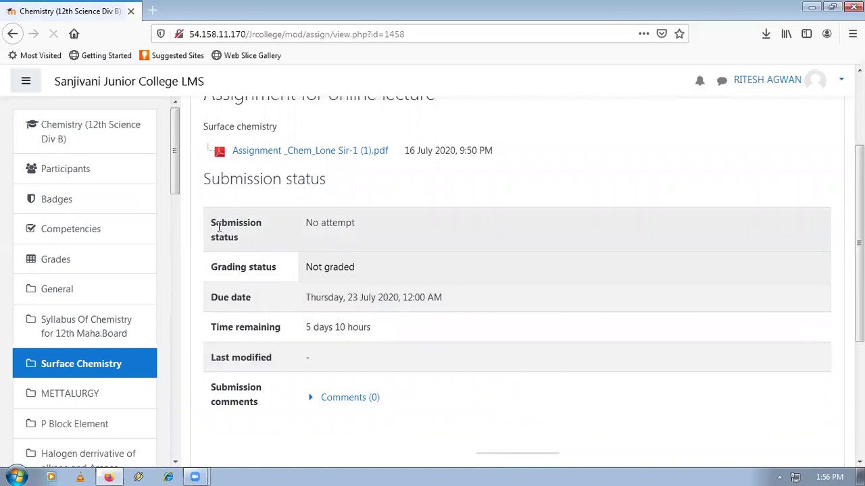
drag(206, 179, 323, 179)
click(439, 259)
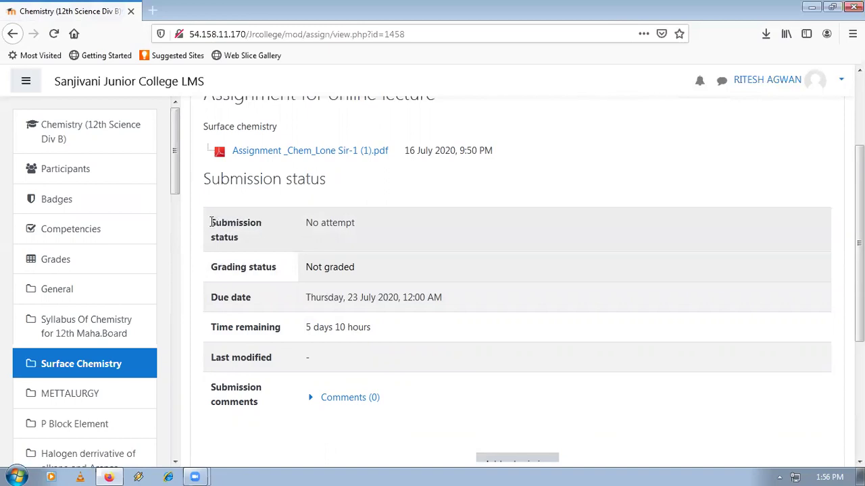
drag(212, 220, 248, 249)
drag(305, 223, 389, 236)
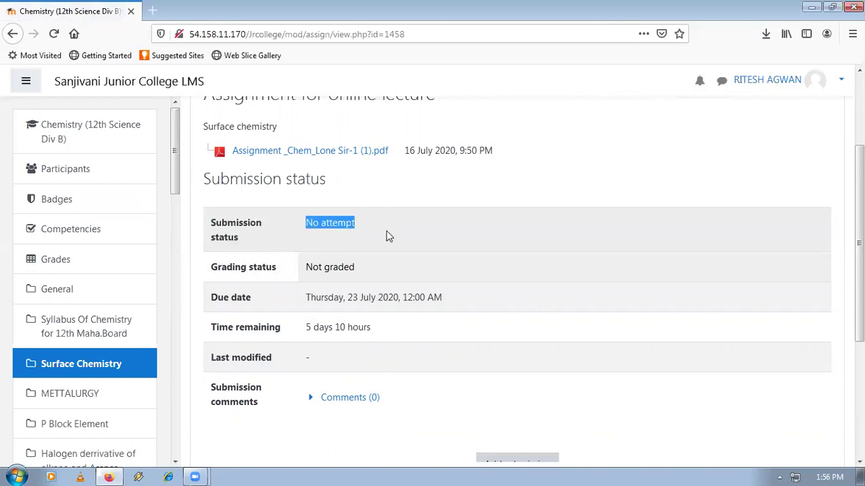
click(388, 235)
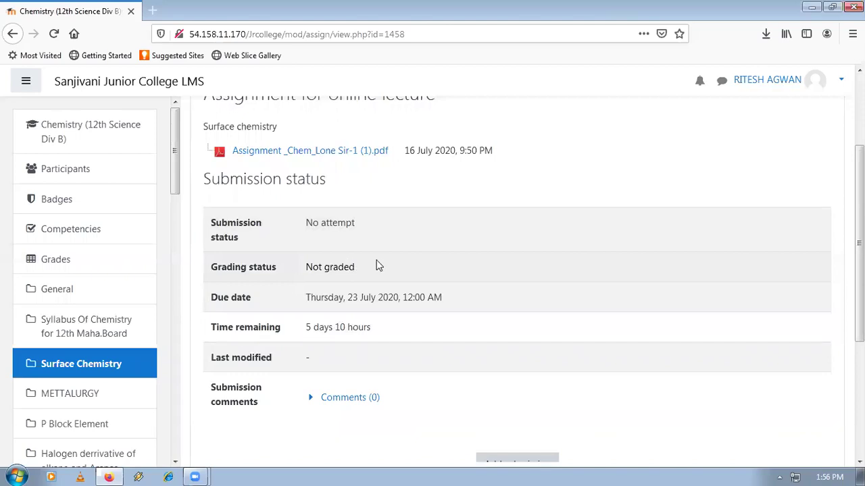
scroll(376, 277, down, 2)
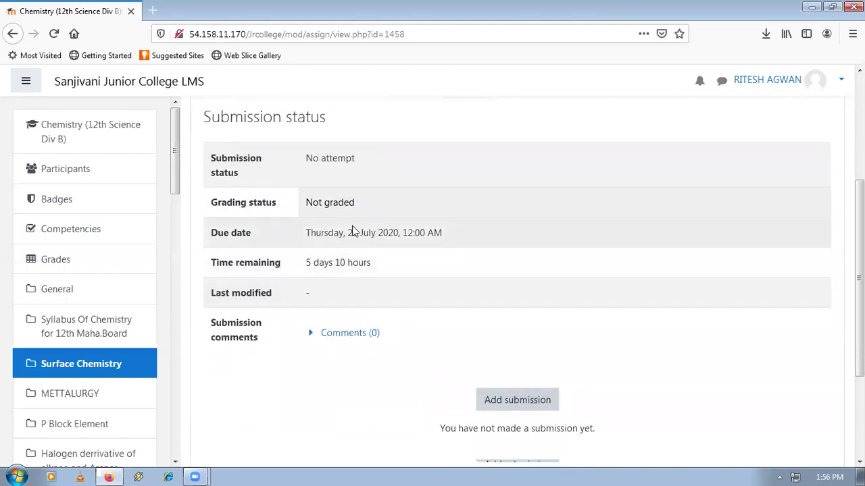
- Examine the due date and time remaining for the chemistry assignment
drag(345, 233, 457, 241)
click(362, 240)
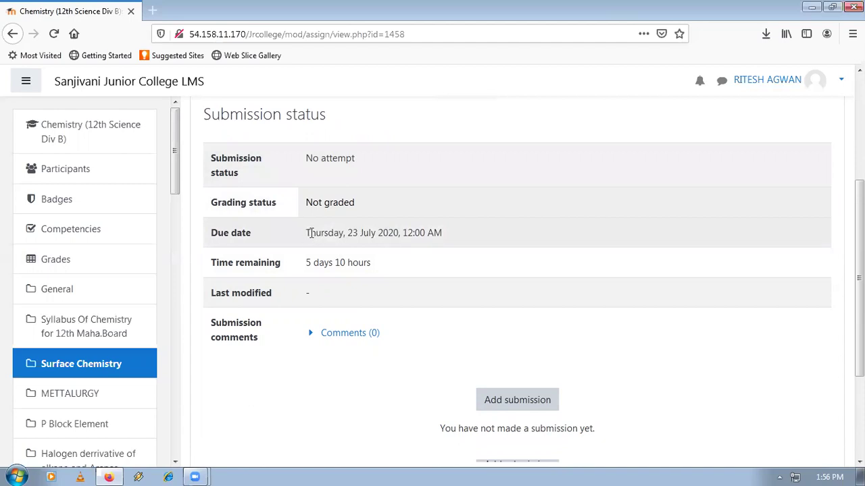
drag(347, 234, 373, 236)
click(362, 242)
double_click(350, 234)
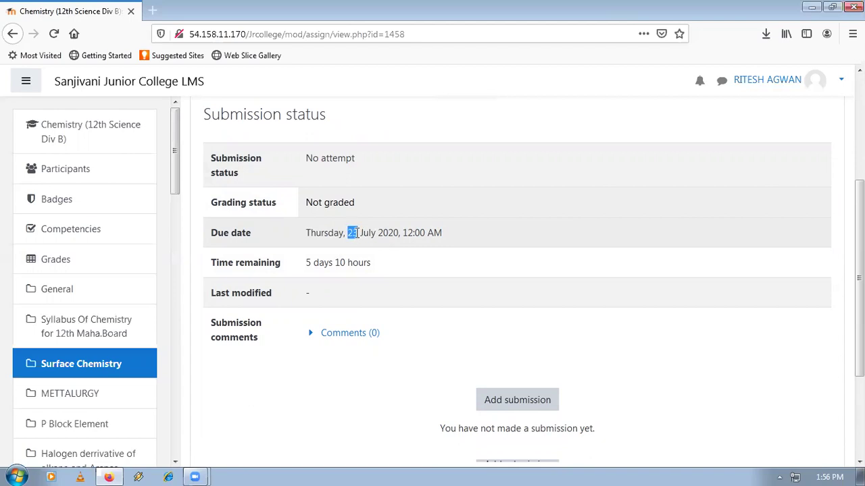
drag(298, 268, 333, 265)
click(392, 271)
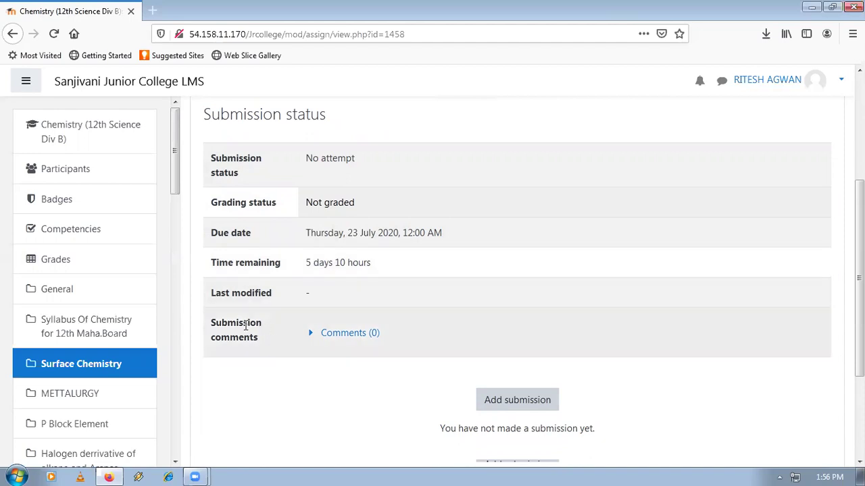
- Download the chemistry assignment's attached question PDF with the Save File option
scroll(415, 328, up, 3)
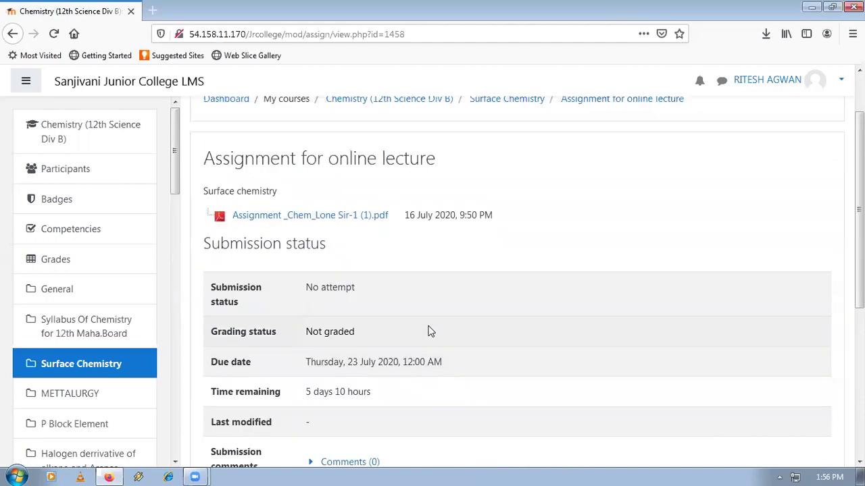
click(310, 218)
click(385, 364)
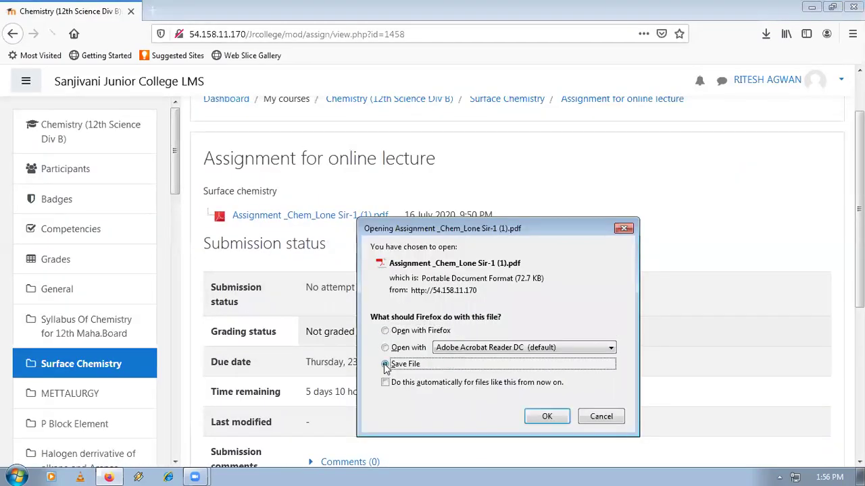
click(546, 417)
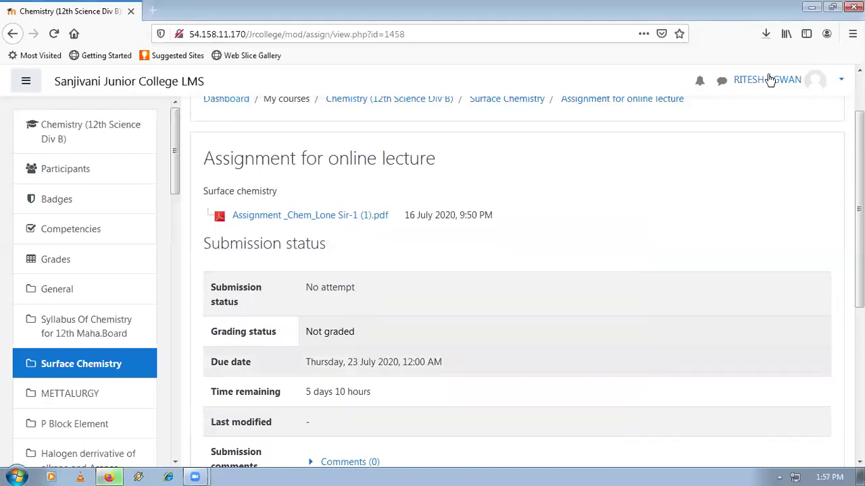
- Open the downloaded chemistry question PDF from the Downloads folder in Adobe Acrobat Reader
click(766, 34)
click(753, 70)
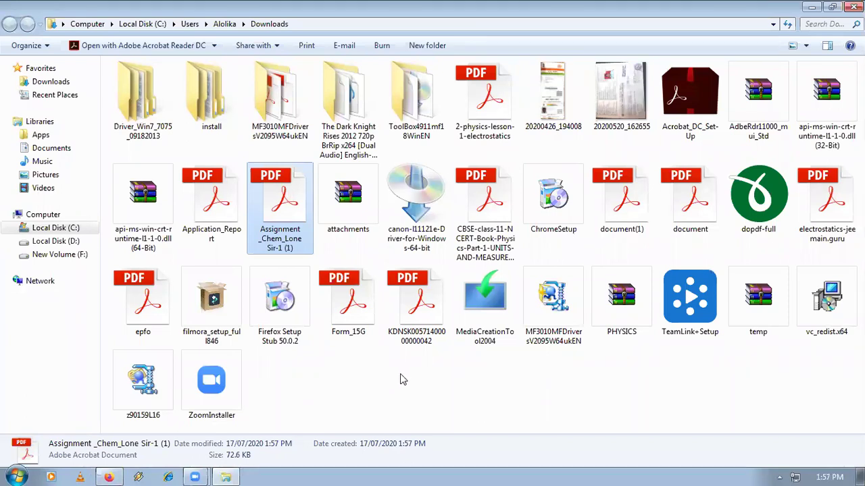
double_click(289, 203)
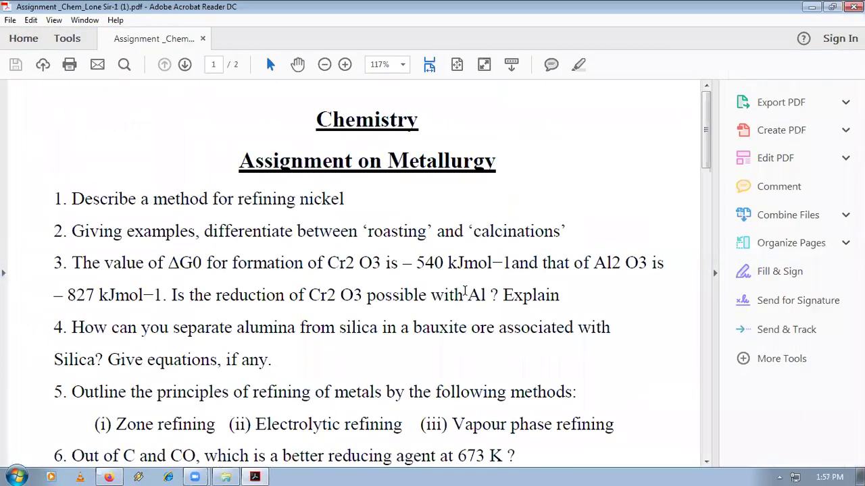
- Read through the questions on both pages of the chemistry PDF and close the document
click(241, 161)
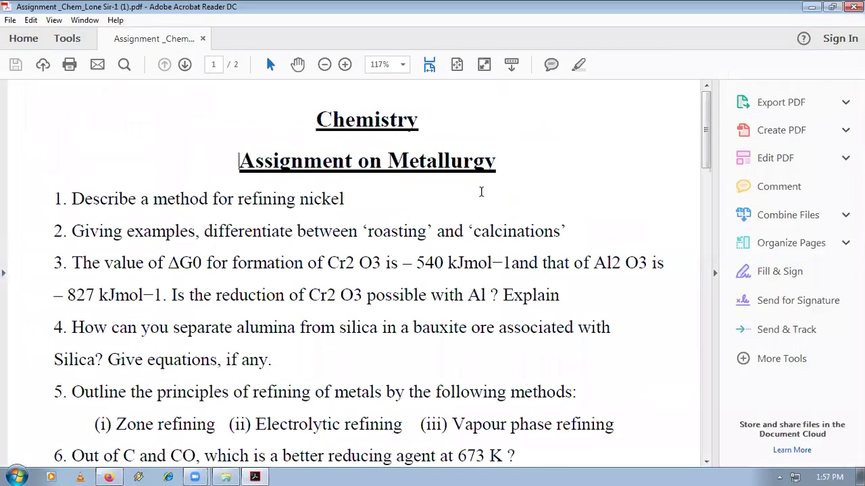
scroll(383, 316, down, 5)
scroll(382, 316, down, 12)
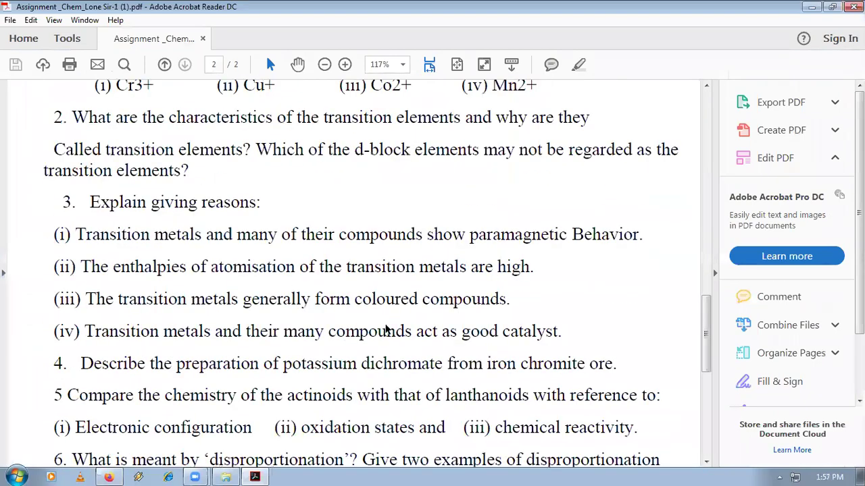
scroll(386, 329, up, 15)
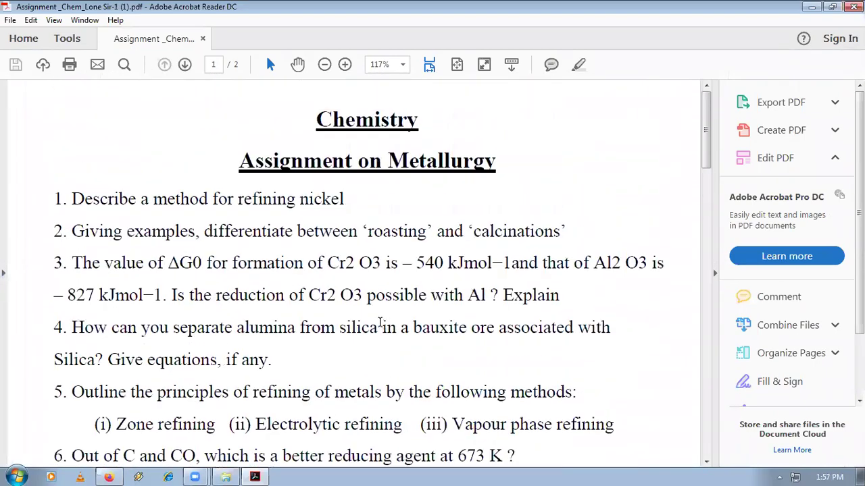
scroll(385, 327, down, 3)
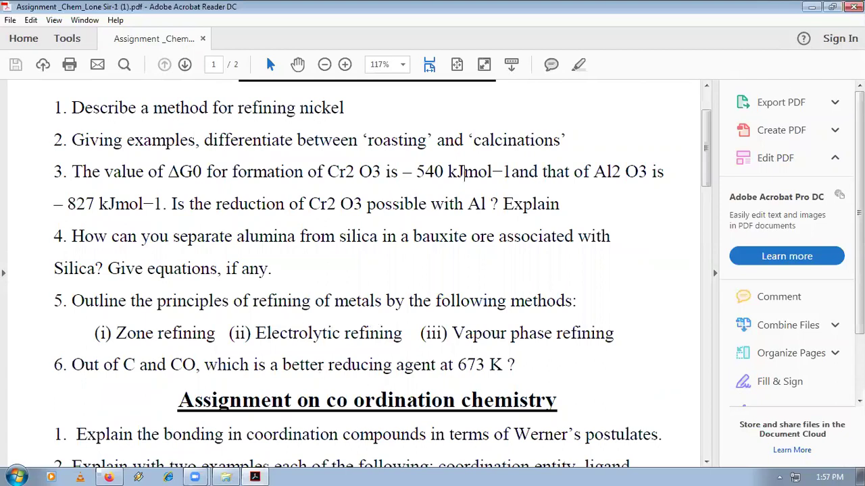
click(853, 6)
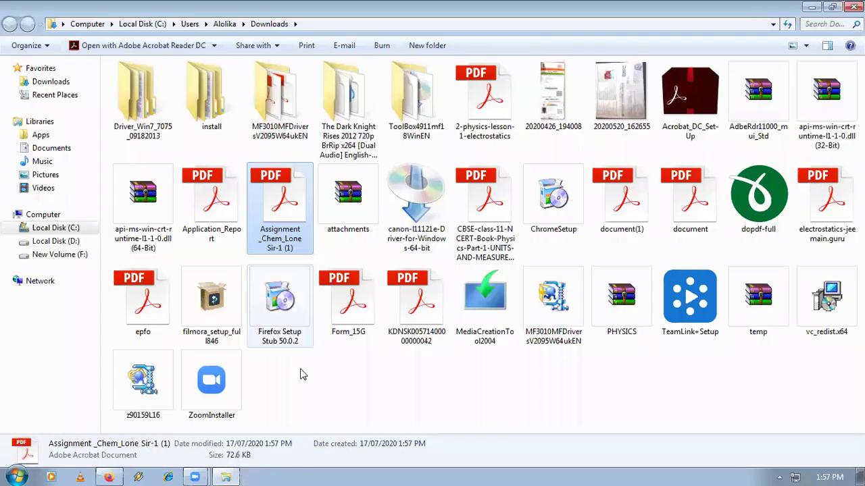
- Switch back to Firefox and start adding a submission to the chemistry assignment
click(108, 477)
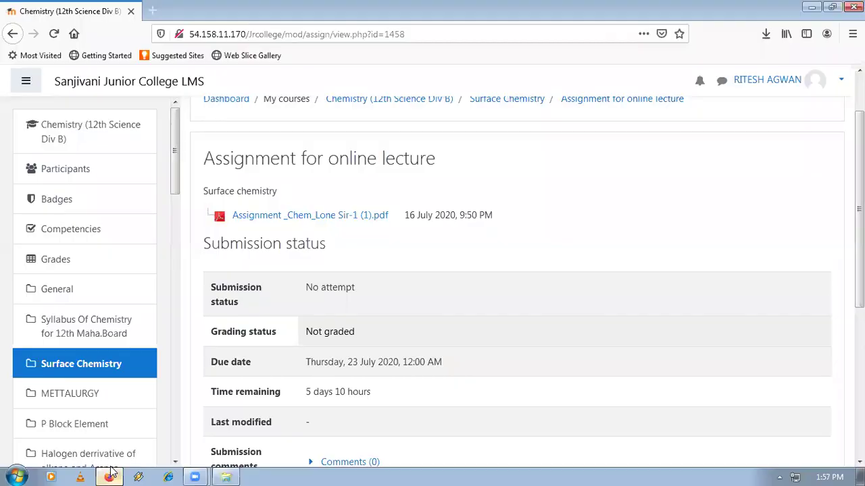
scroll(473, 268, down, 2)
scroll(473, 268, down, 3)
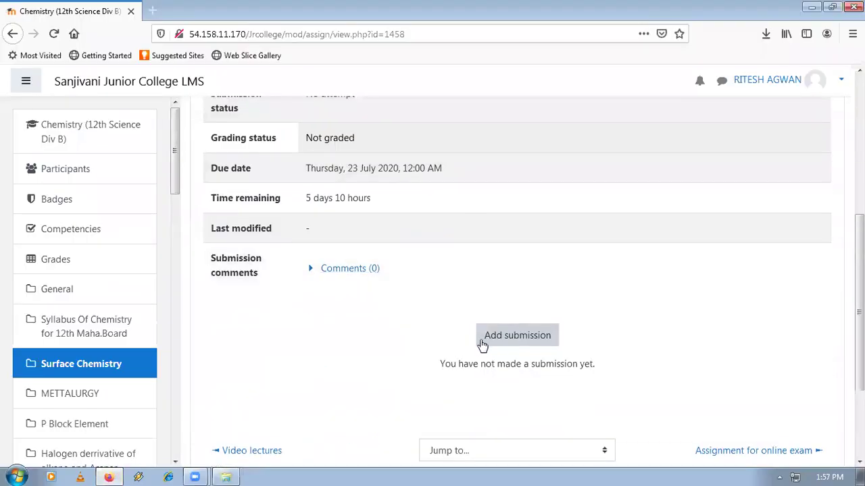
click(510, 341)
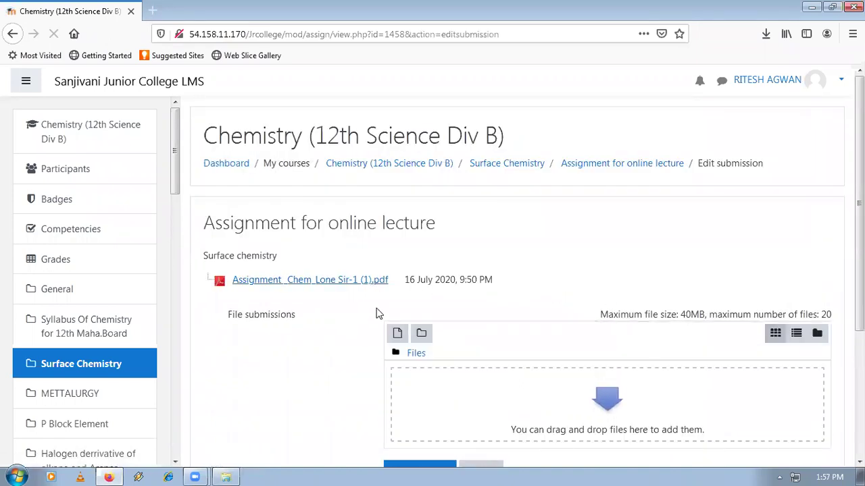
- Attach the gap PDF from the Desktop as the file to upload for the submission
scroll(419, 358, down, 3)
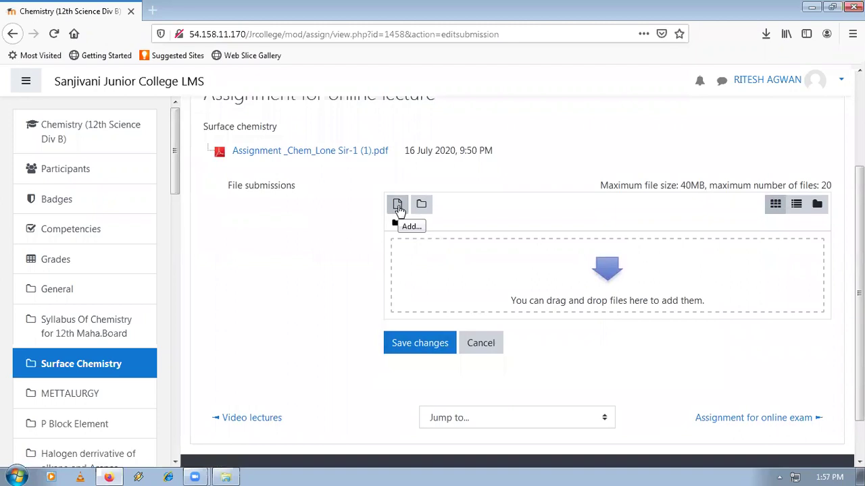
click(398, 206)
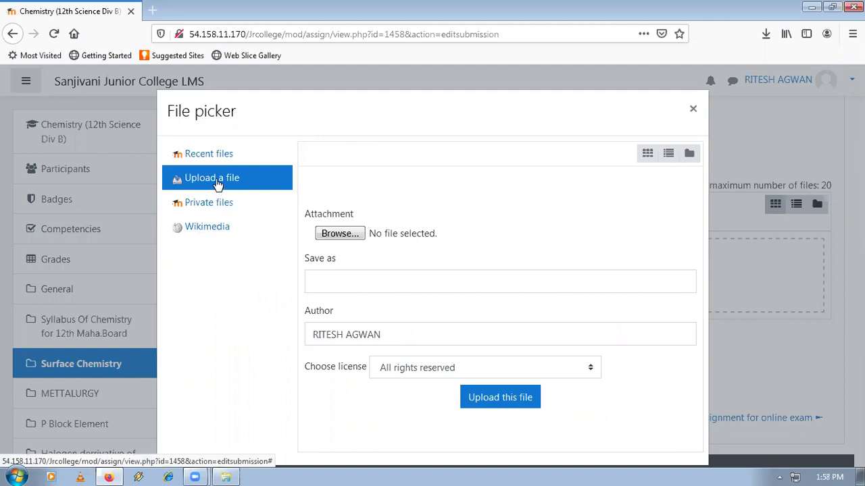
click(340, 234)
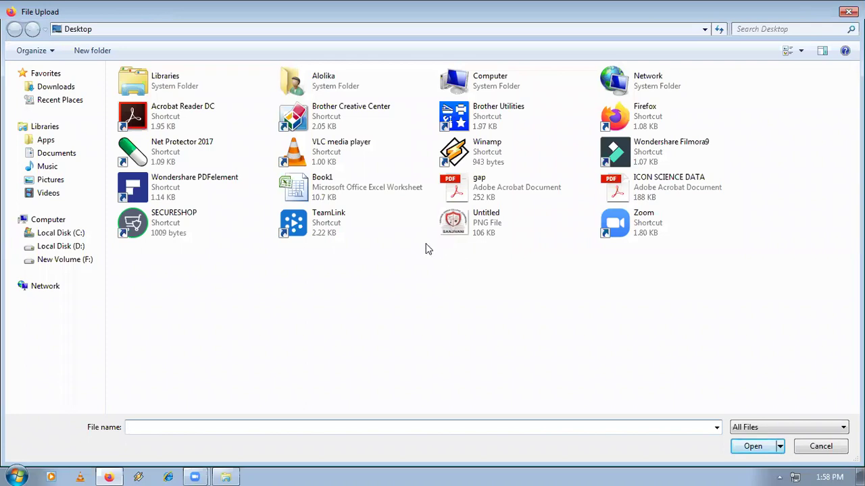
click(485, 194)
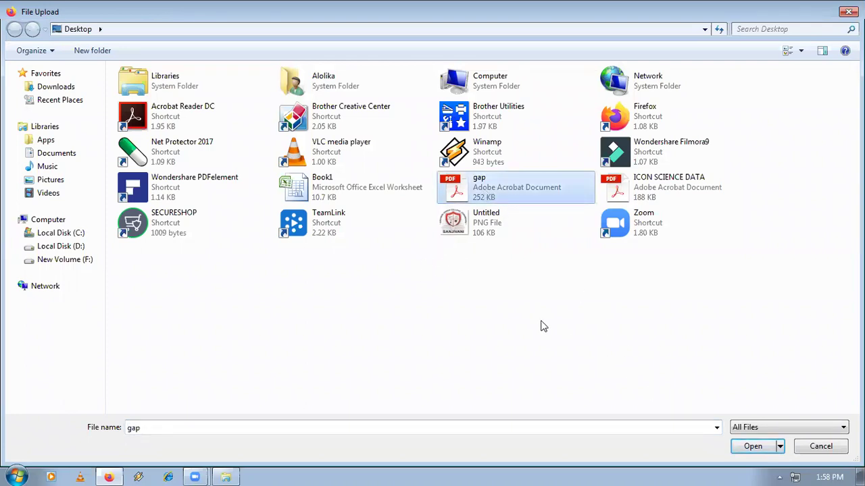
click(747, 447)
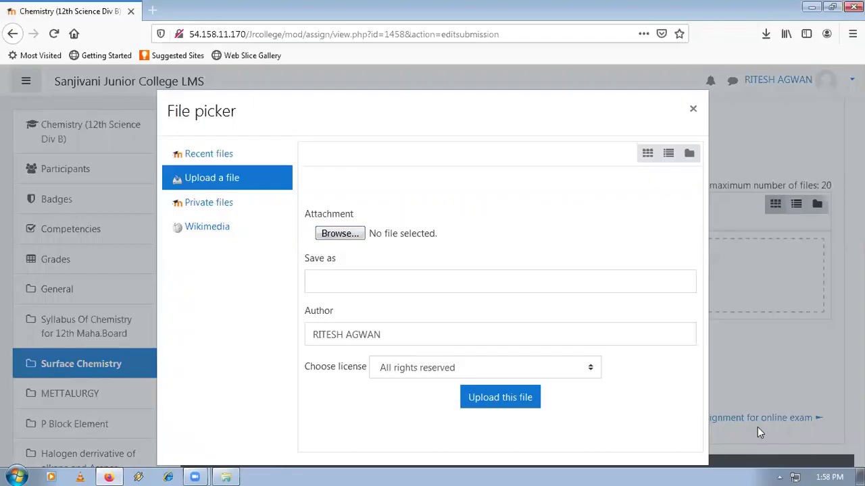
- Upload the attached file under the name COMPLEDED ASSIGNMENT OF CHEMISTRY and save the submission
click(329, 279)
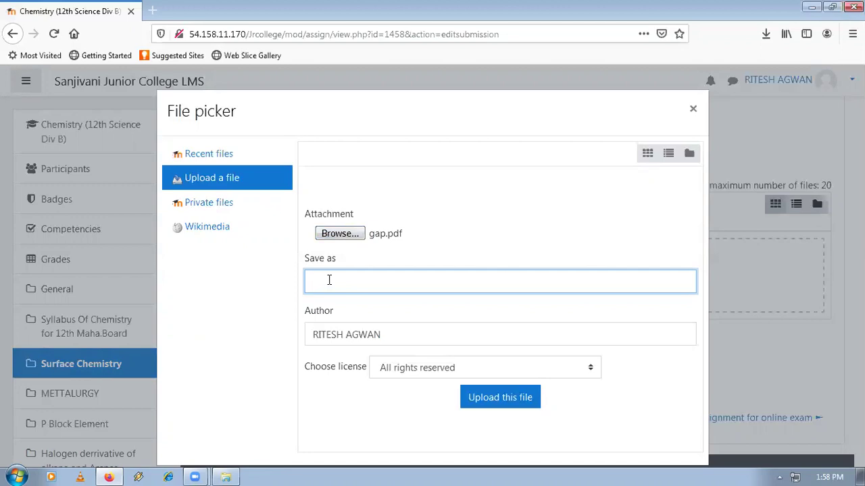
text(COLL)
text(LEDED)
text(AS)
text(SIGNMENT)
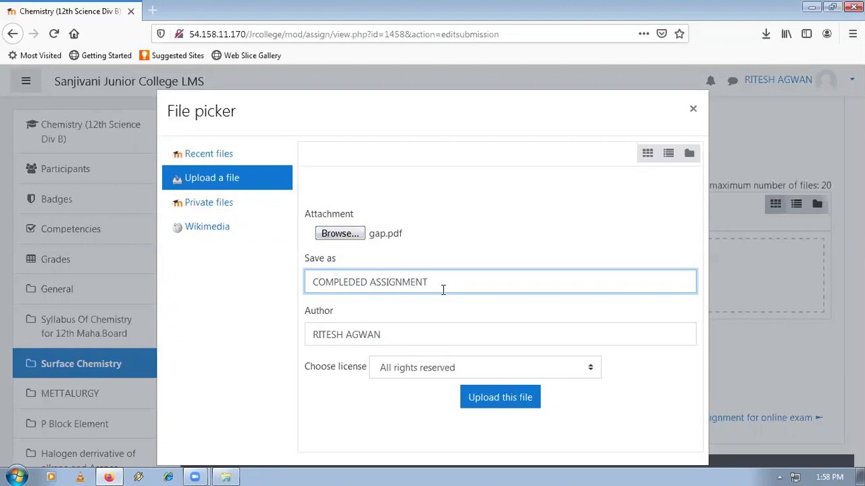
text( OF CHEMISTRY)
click(500, 398)
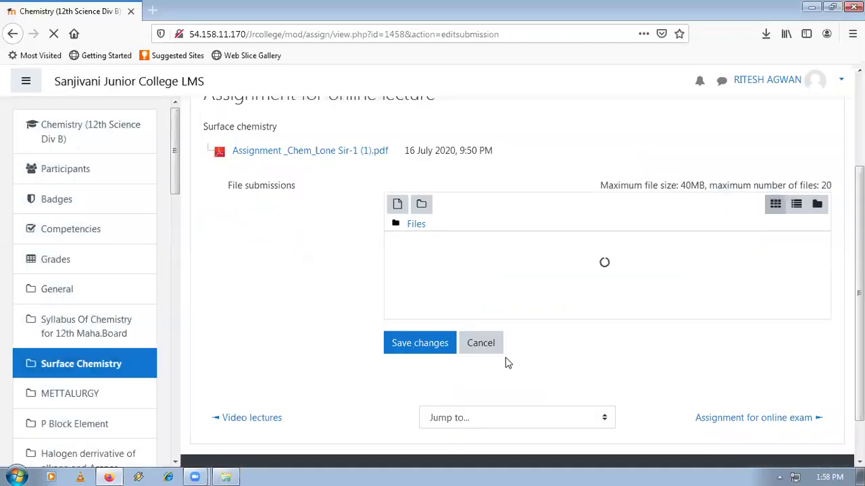
click(418, 358)
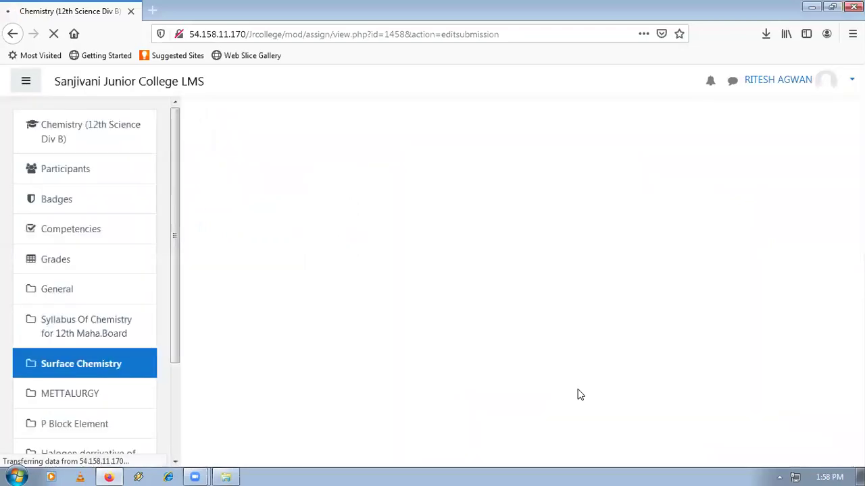
- Examine the submission status and grading status of the submitted chemistry assignment
scroll(582, 404, down, 1)
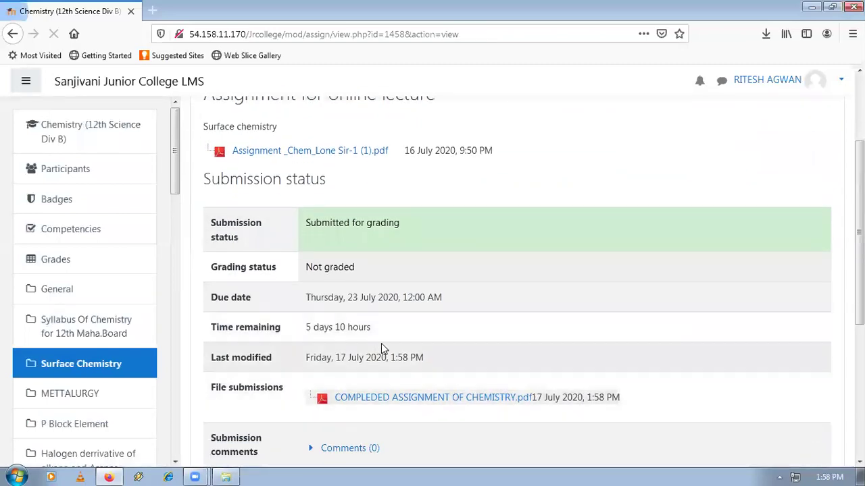
drag(309, 223, 427, 237)
click(427, 236)
drag(305, 228, 421, 230)
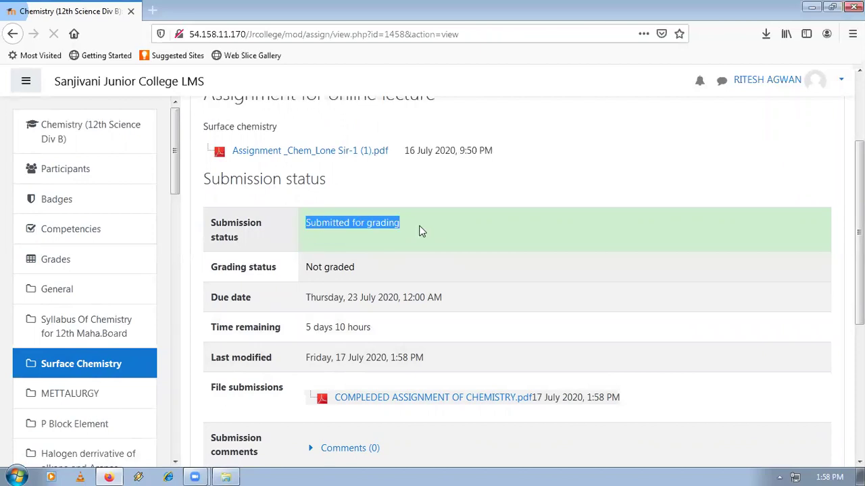
click(427, 245)
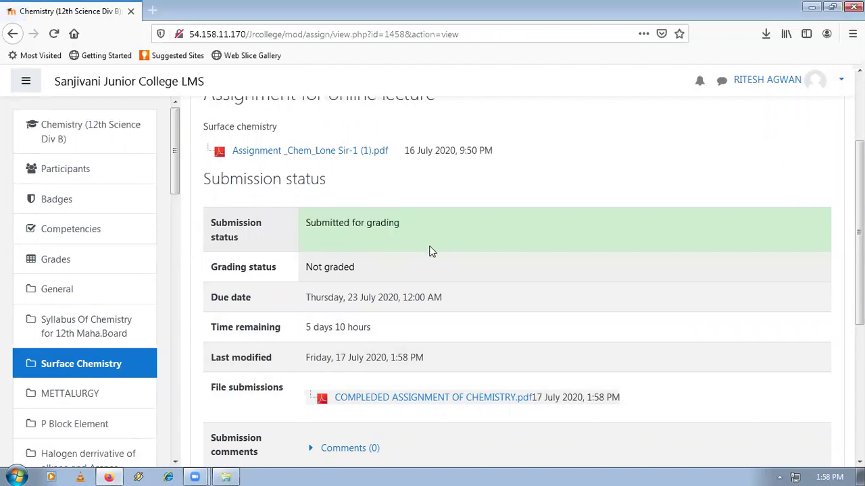
scroll(473, 297, down, 2)
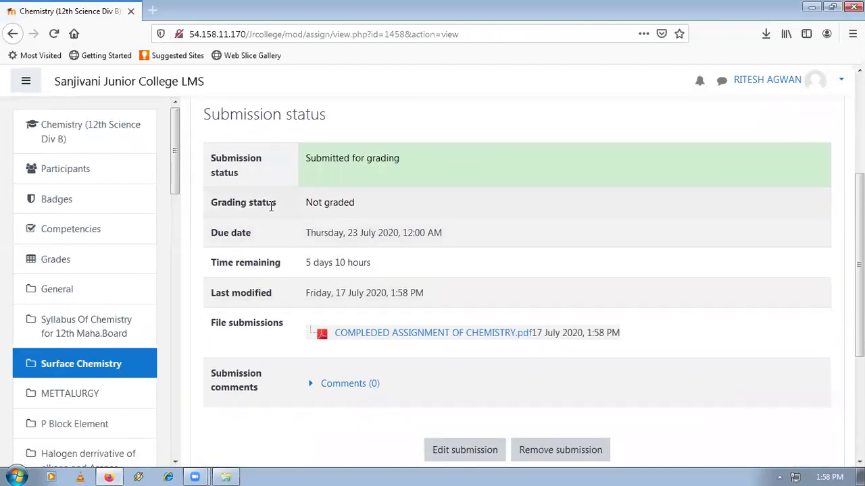
drag(308, 201, 379, 212)
click(304, 202)
drag(307, 203, 378, 215)
click(310, 203)
drag(304, 203, 408, 220)
click(408, 219)
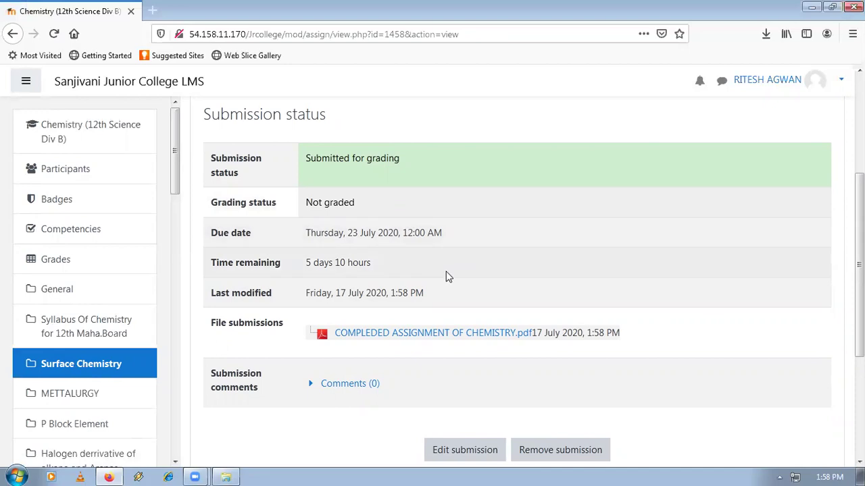
- Review the submitted file, the submission comments and the options to edit or remove the submission
scroll(448, 284, down, 2)
scroll(365, 257, down, 2)
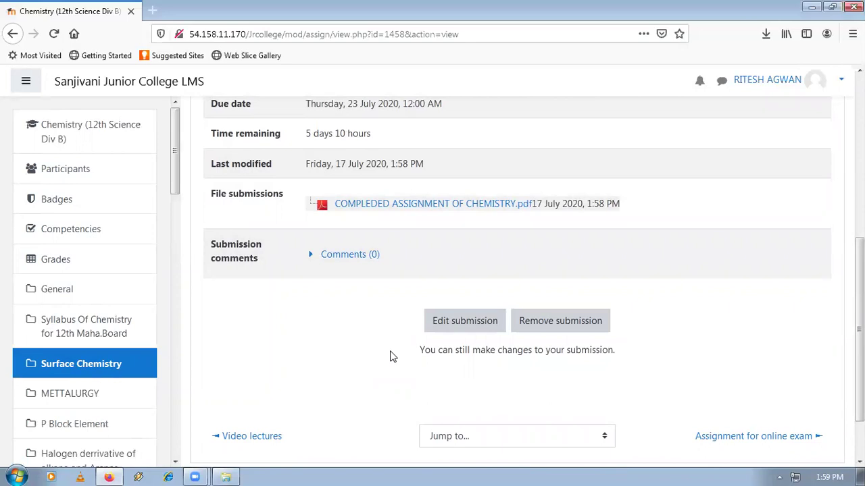
scroll(393, 353, up, 4)
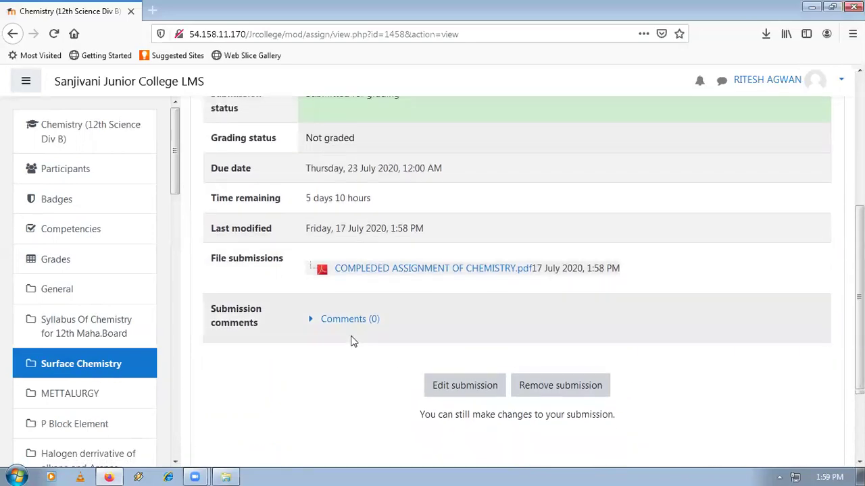
scroll(378, 304, up, 2)
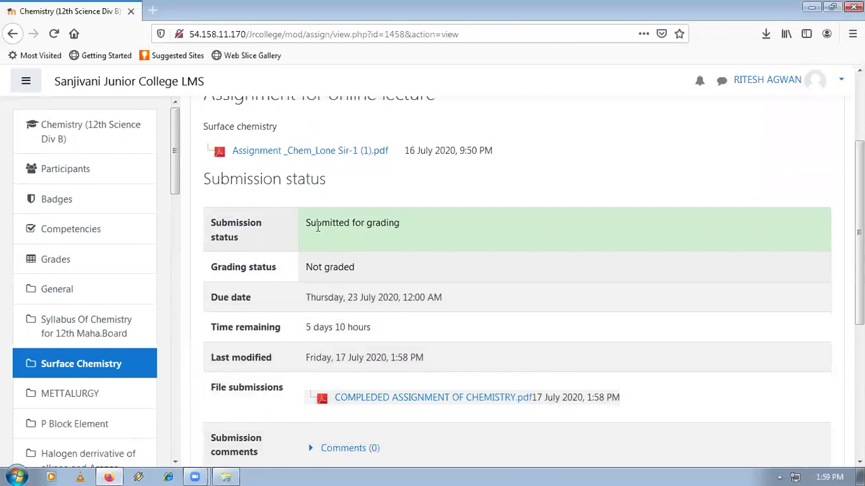
scroll(378, 318, down, 1)
scroll(405, 358, down, 2)
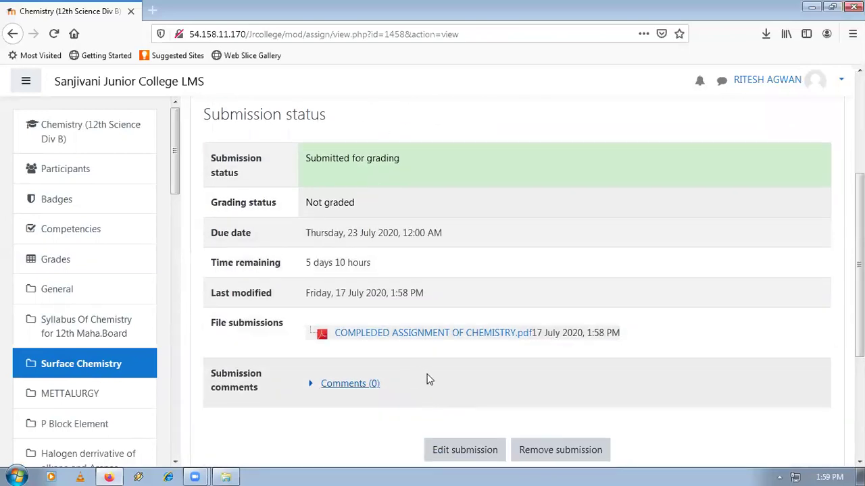
scroll(467, 383, down, 2)
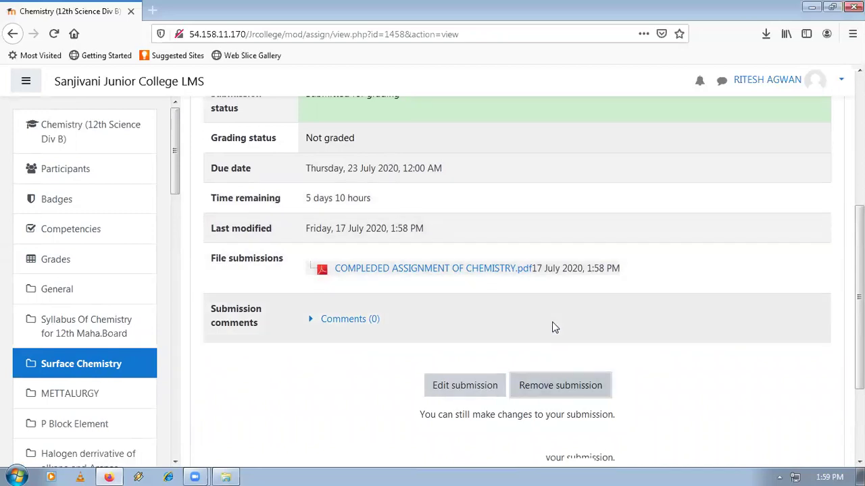
- Remove the submitted file from the chemistry assignment, confirm the removal, and check the submission status
click(496, 270)
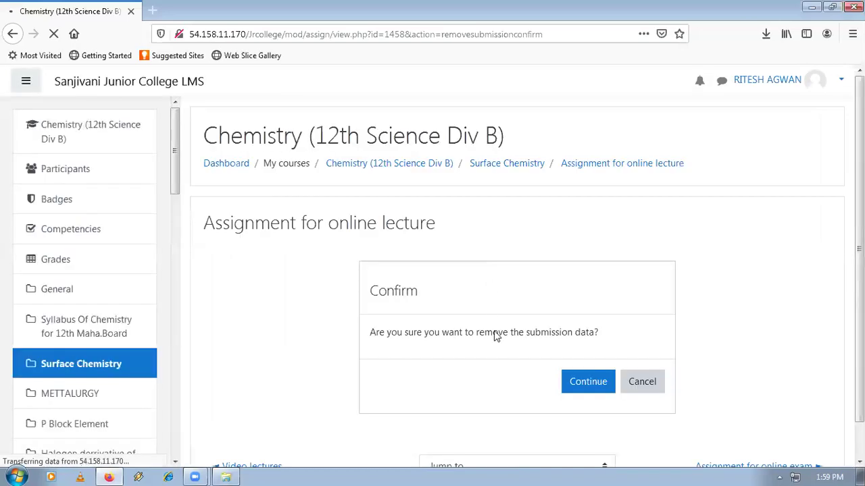
click(579, 389)
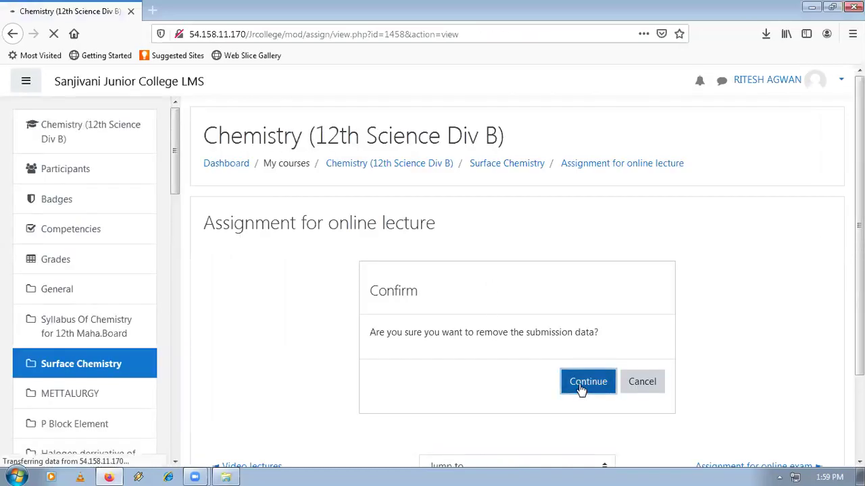
scroll(415, 338, down, 3)
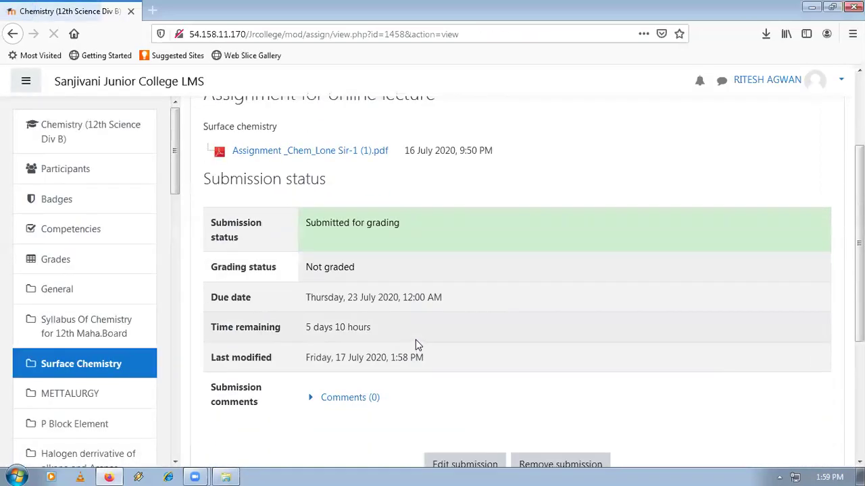
drag(390, 223, 441, 231)
click(433, 234)
click(440, 232)
scroll(453, 243, down, 3)
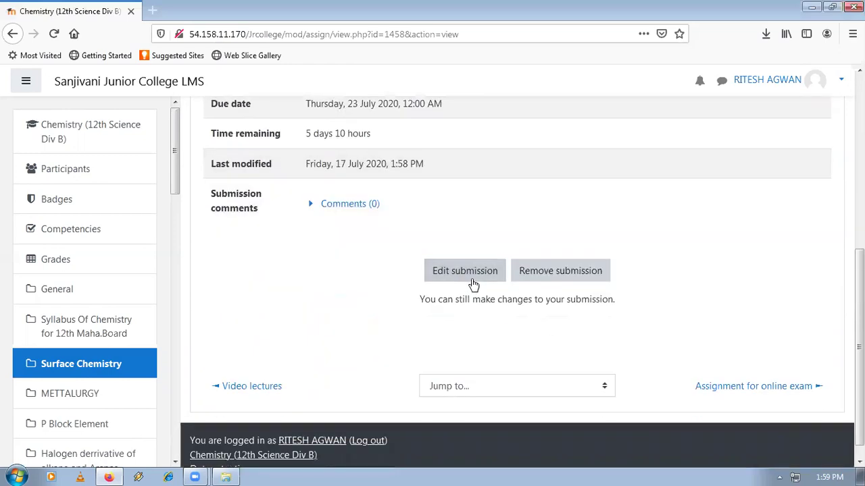
- Open the chemistry submission for editing, view the file upload options, and close the file picker without attaching anything
click(465, 271)
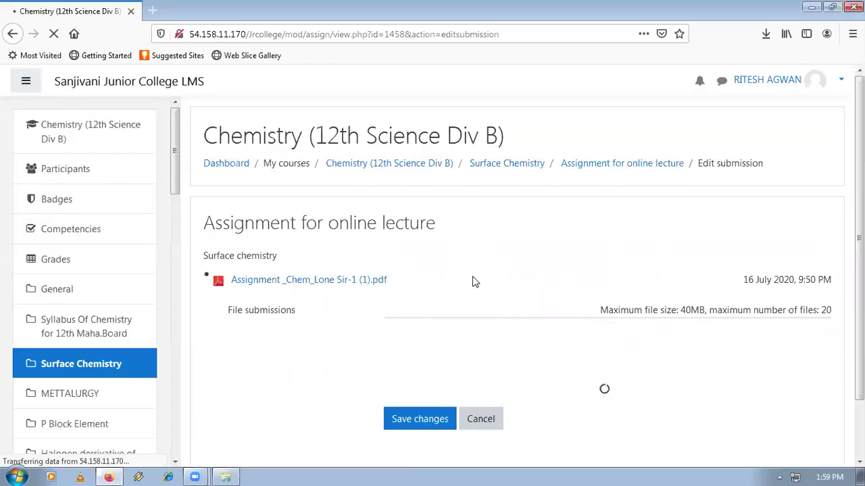
scroll(507, 371, down, 2)
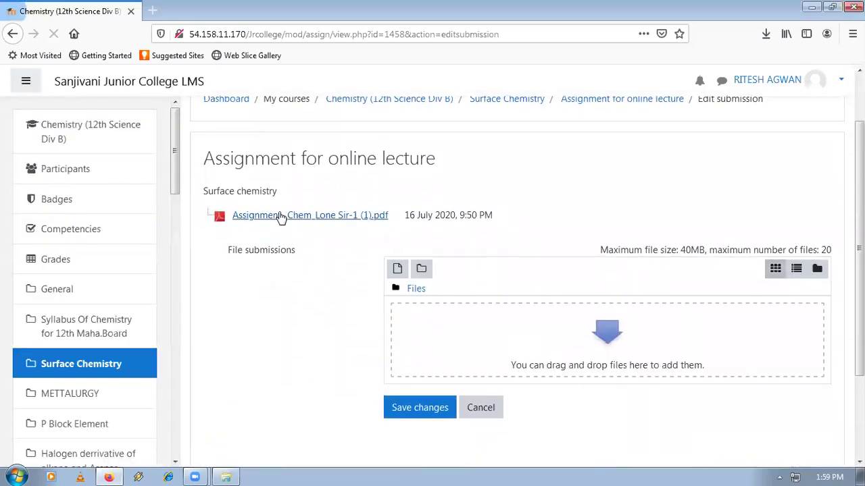
click(398, 270)
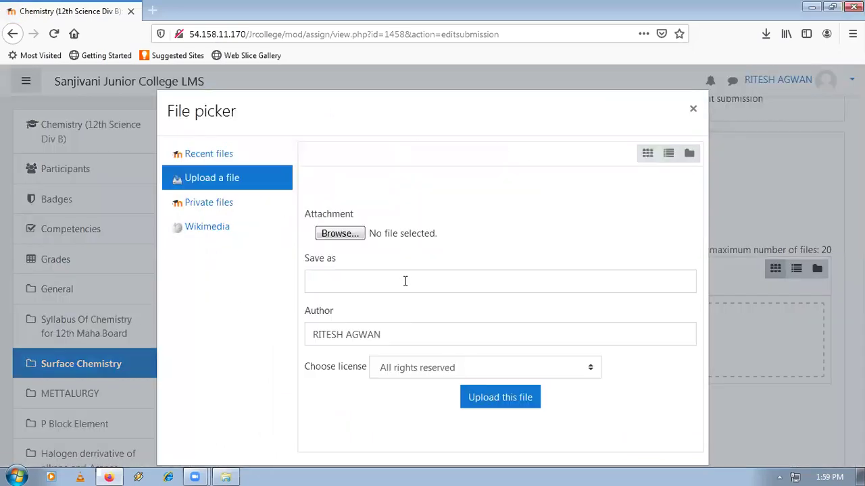
click(692, 110)
scroll(467, 365, down, 3)
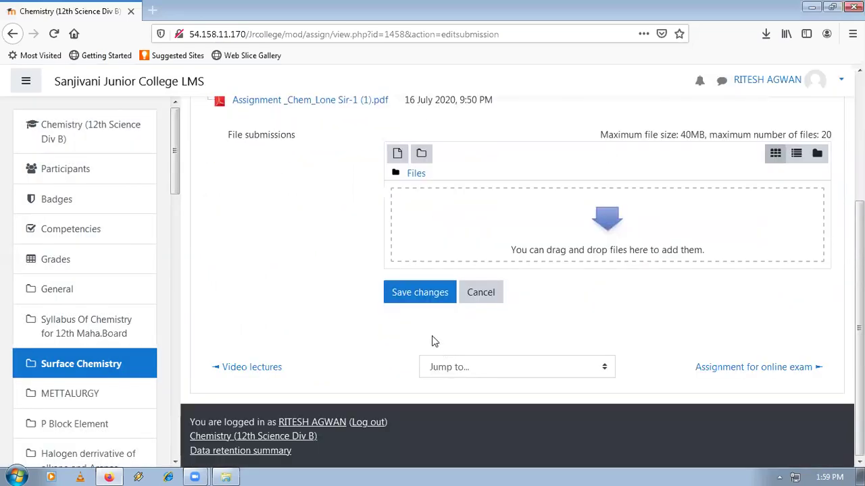
scroll(459, 342, up, 5)
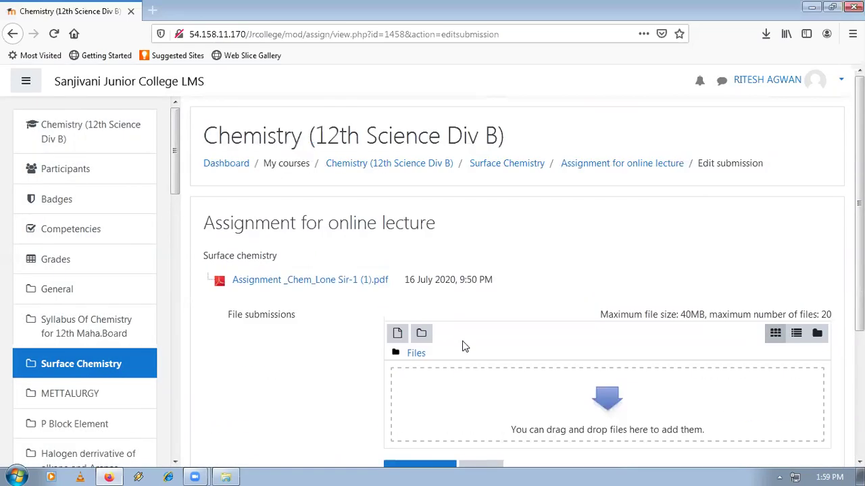